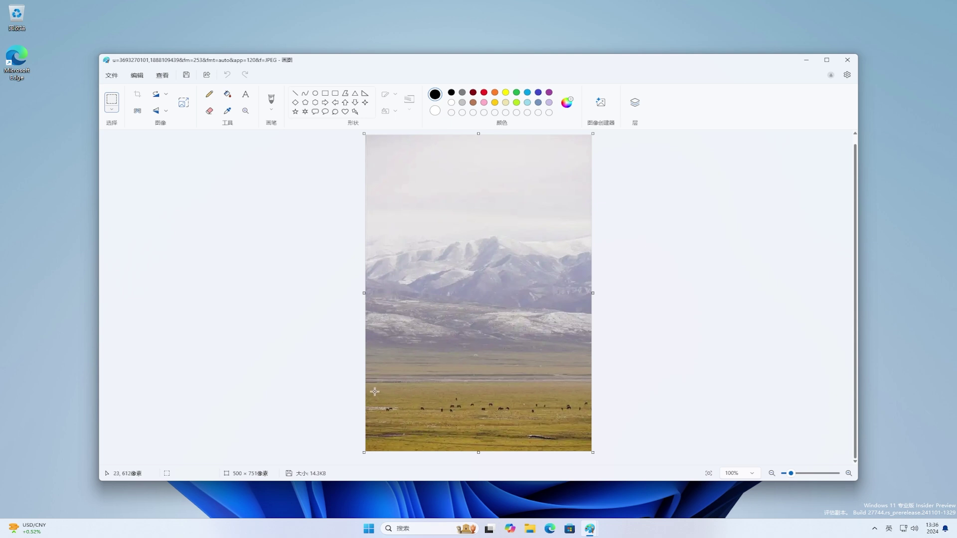
# Remove the grazing animals from the grassland strip with Generative erase.
pyautogui.moveTo(375, 392); pyautogui.dragTo(592, 419)
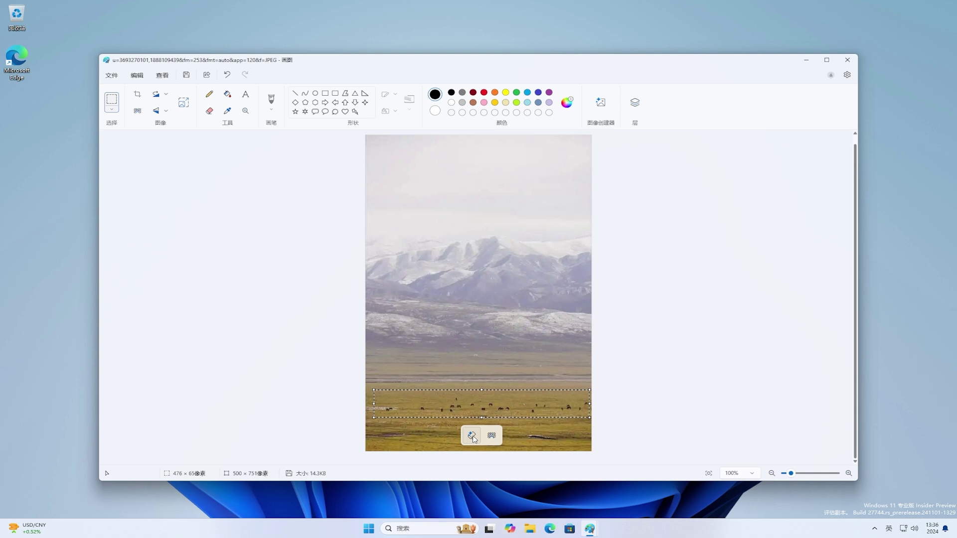
pyautogui.click(472, 435)
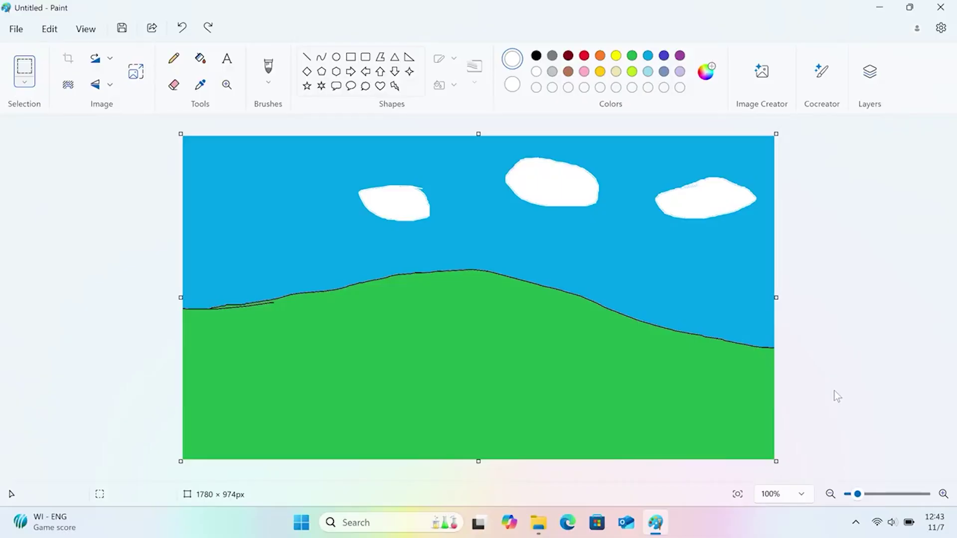
# Generatively fill the right end of the hills with 'mountains, in the background', regenerate once, and keep the snowy mountain.
pyautogui.moveTo(629, 267); pyautogui.dragTo(814, 392)
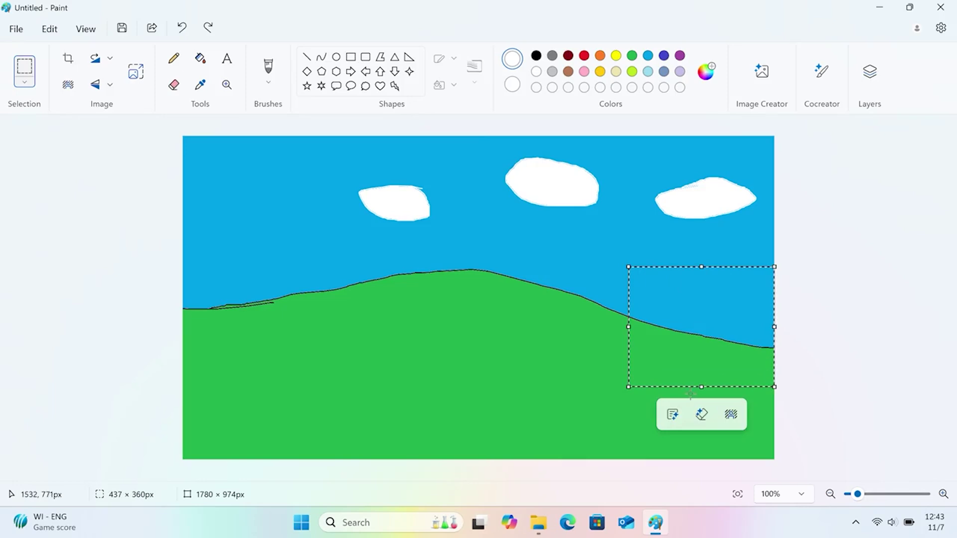
pyautogui.click(682, 418)
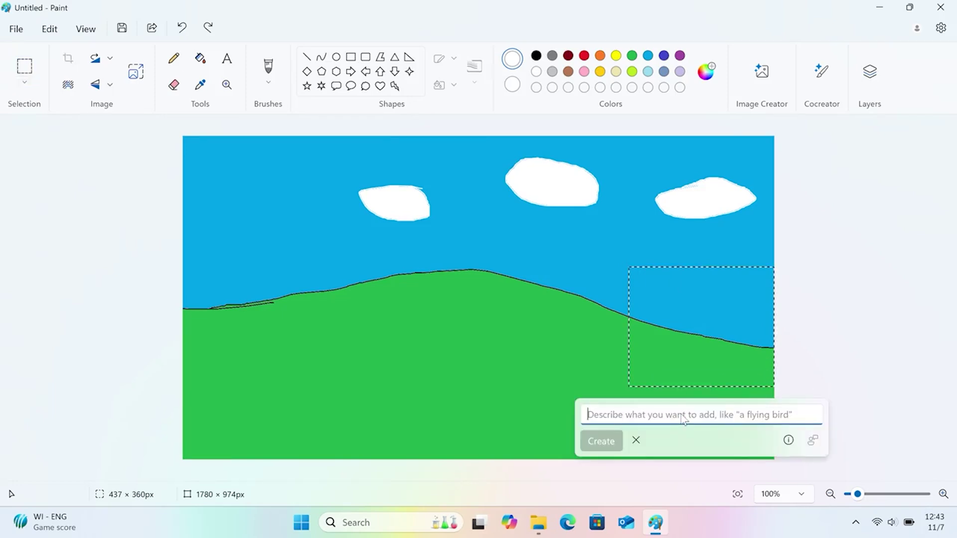
pyautogui.write('mountains, i')
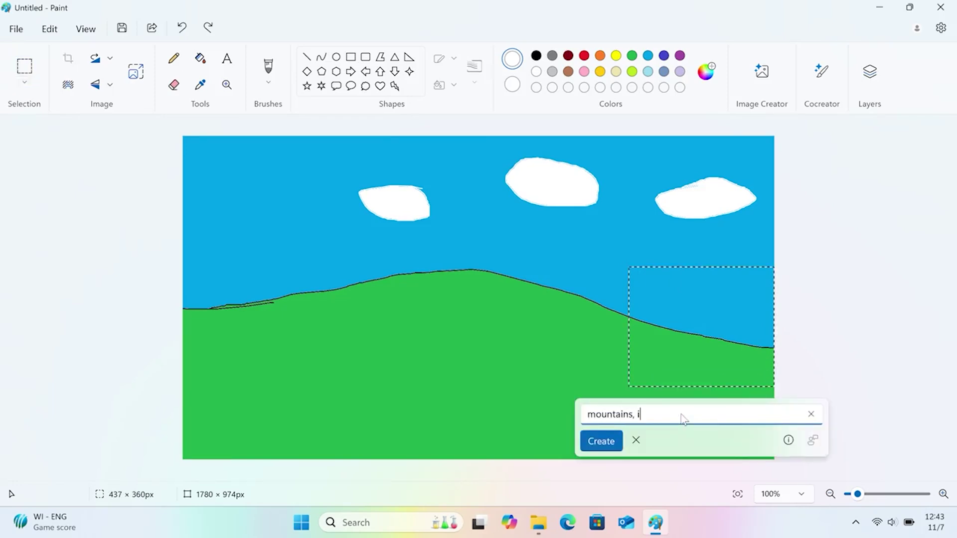
pyautogui.write('n the background')
pyautogui.click(601, 443)
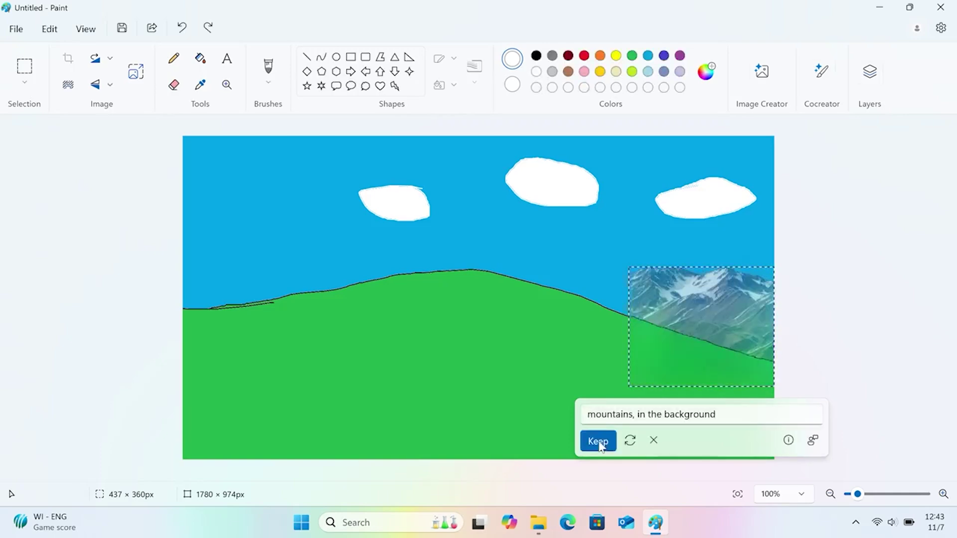
pyautogui.click(631, 439)
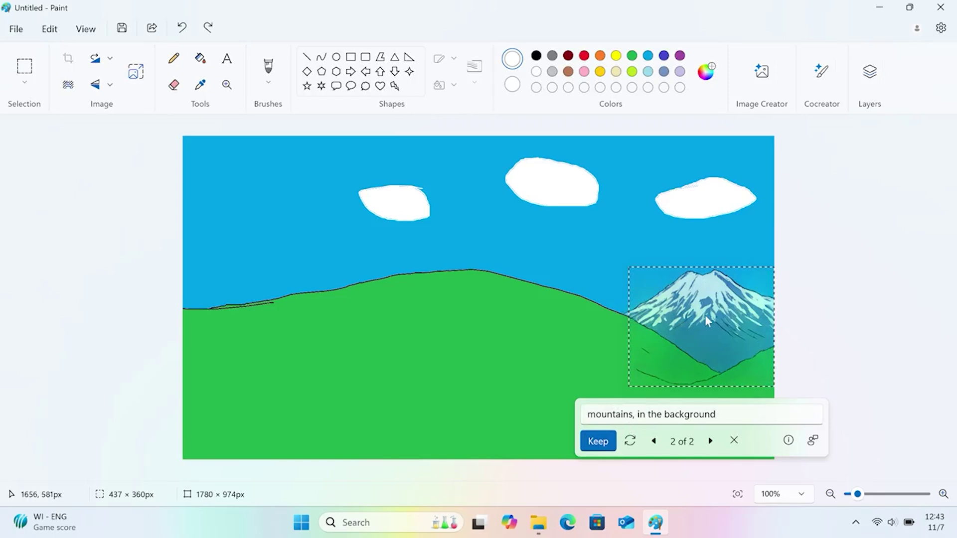
pyautogui.click(600, 443)
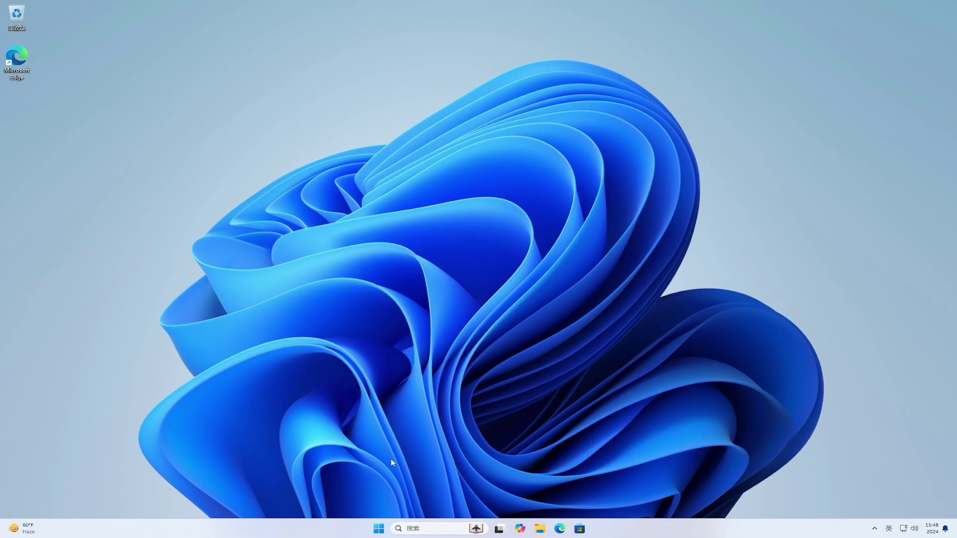
# Open Windows 更新 in Settings, run 检查更新, and go to the Windows 预览体验计划 page.
pyautogui.click(381, 528)
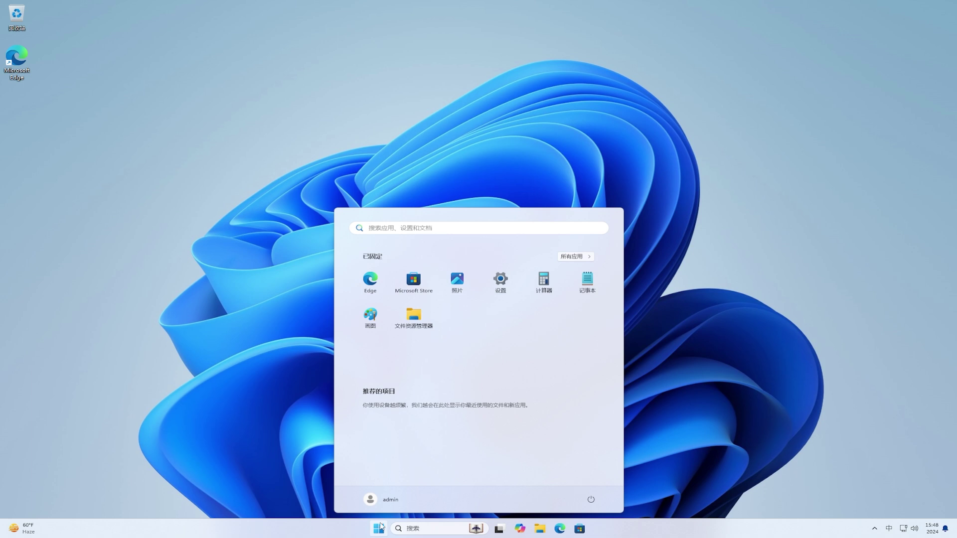
pyautogui.click(501, 280)
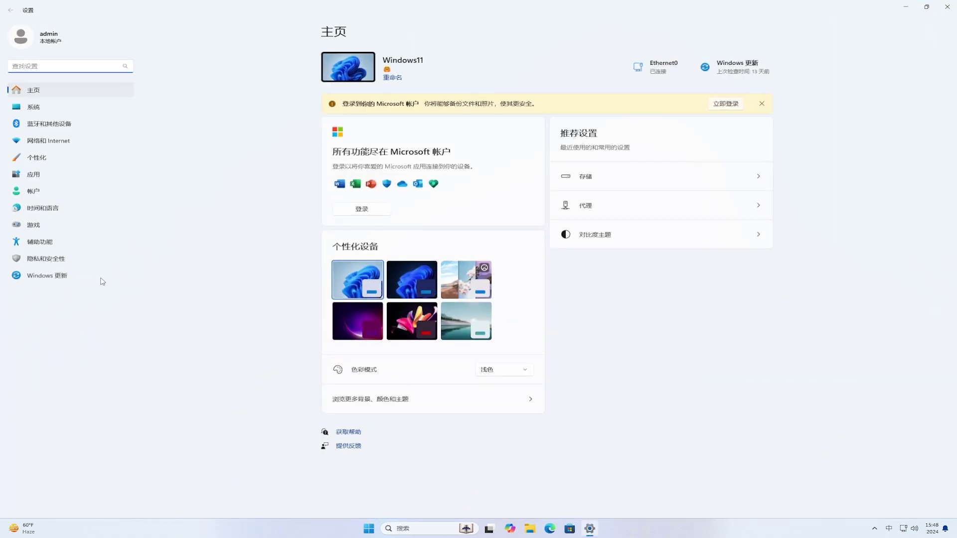
pyautogui.click(74, 279)
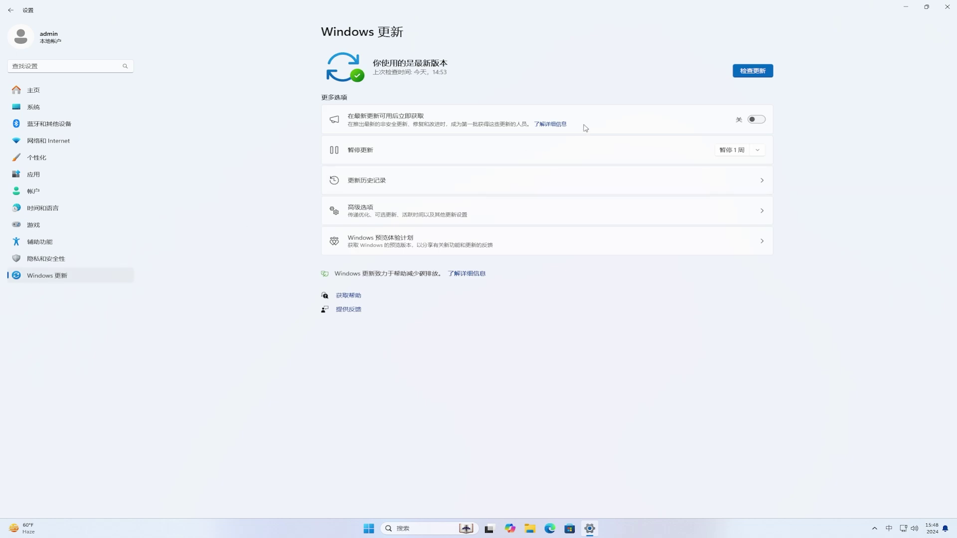
pyautogui.click(746, 74)
pyautogui.click(481, 244)
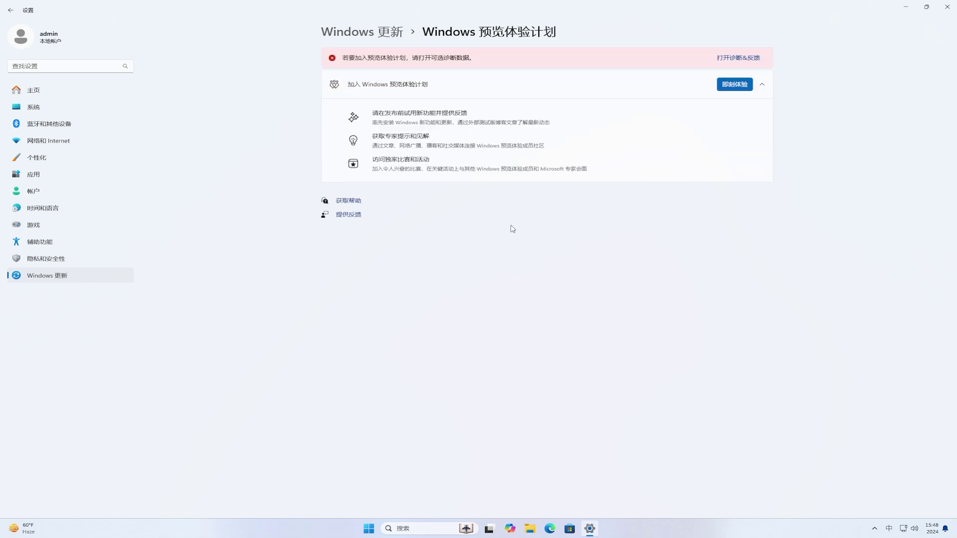
# Switch on 发送可选诊断数据 in diagnostics settings and return to the Insider Program page.
pyautogui.click(738, 59)
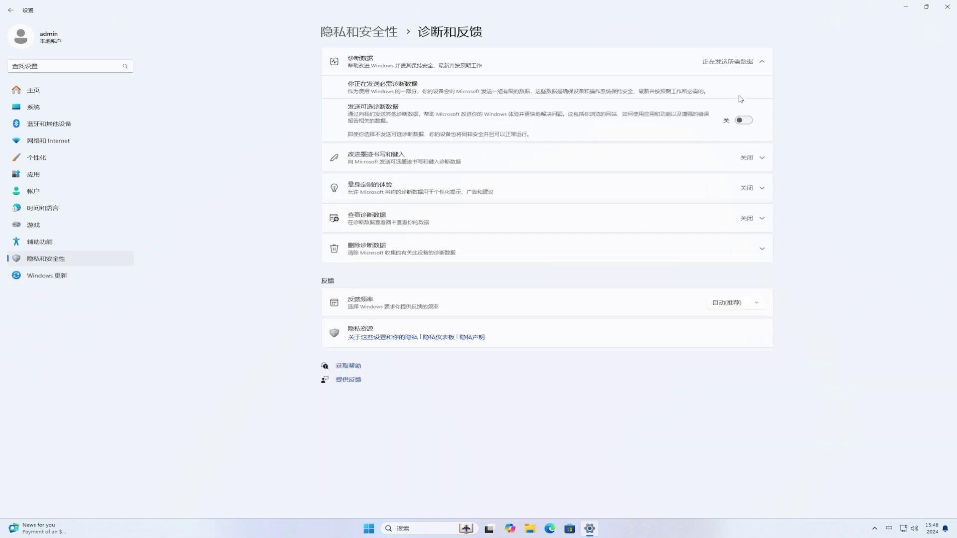
pyautogui.click(745, 121)
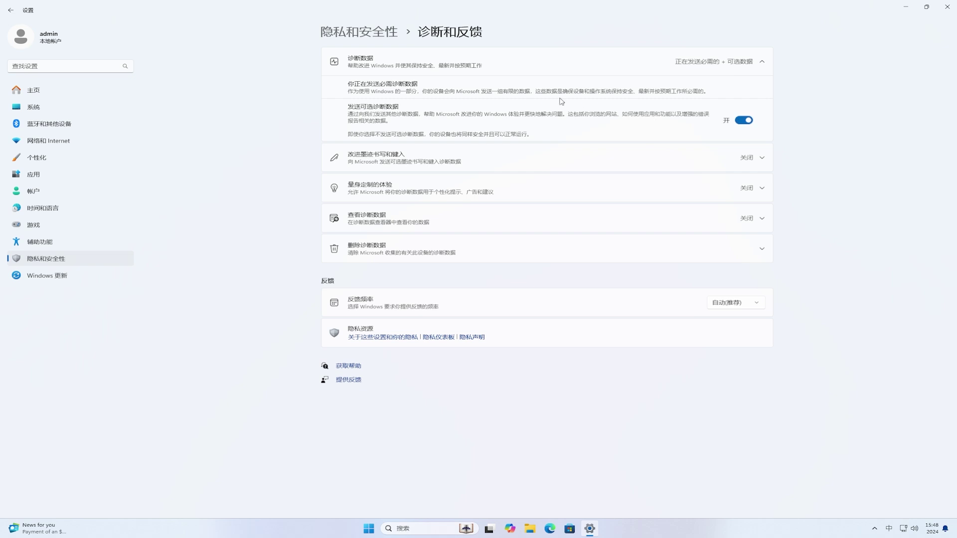
pyautogui.click(10, 14)
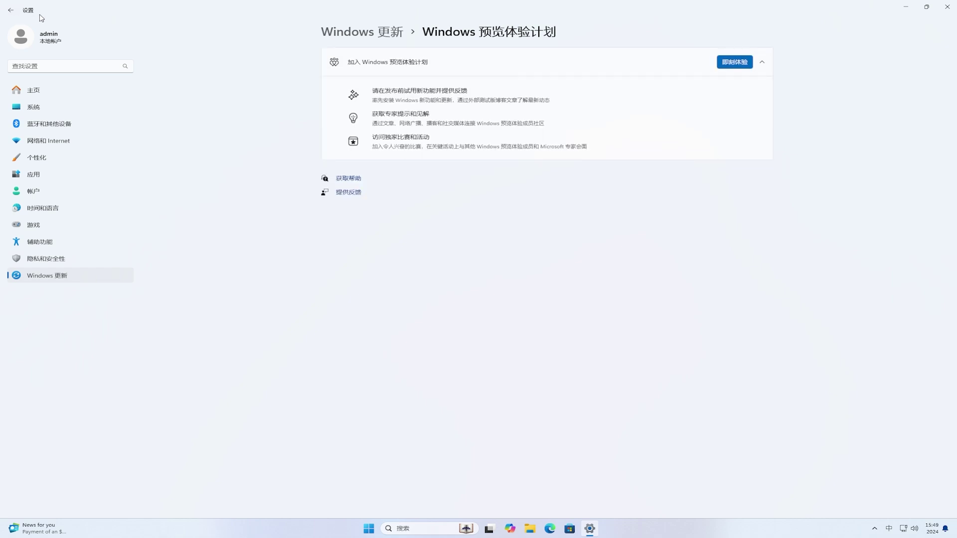
# Begin joining the Insider Program by linking a Microsoft account.
pyautogui.click(750, 64)
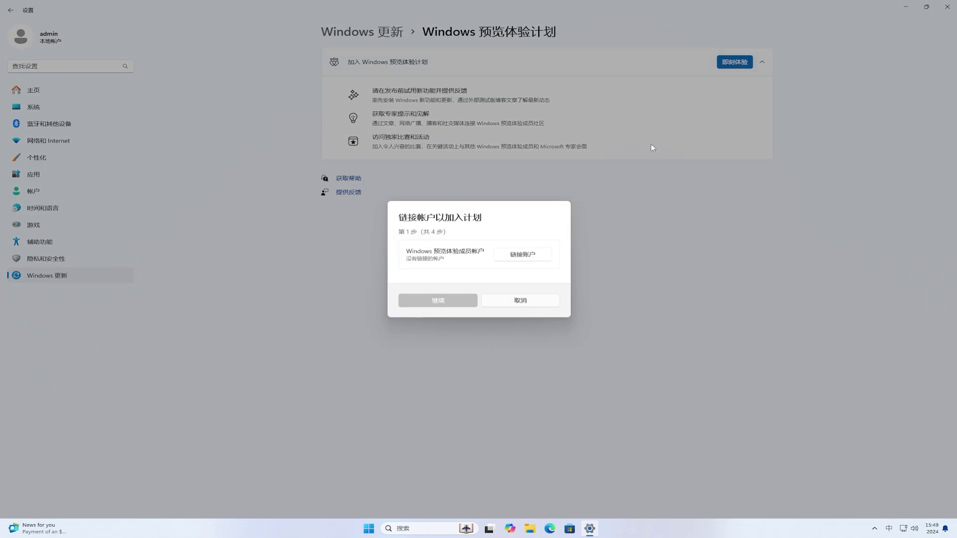
pyautogui.click(529, 256)
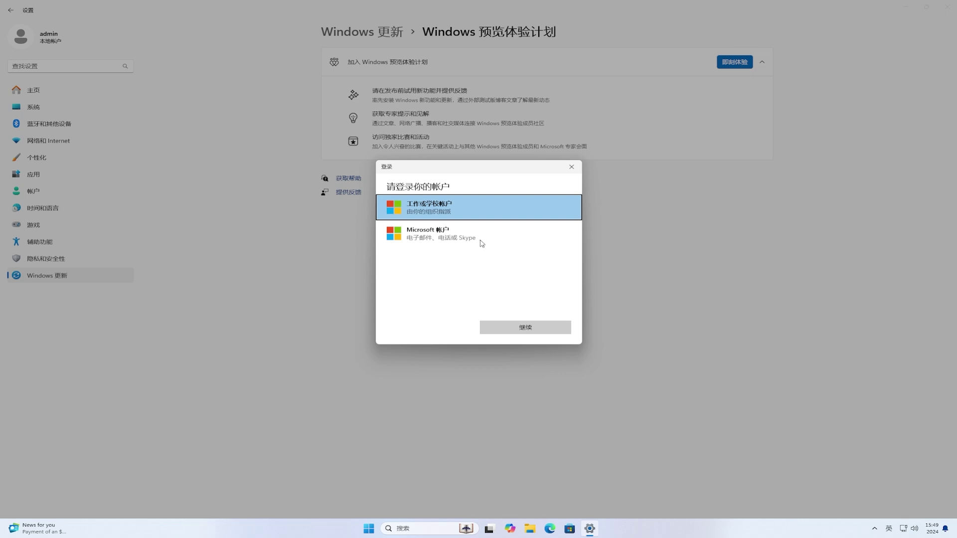
pyautogui.click(438, 233)
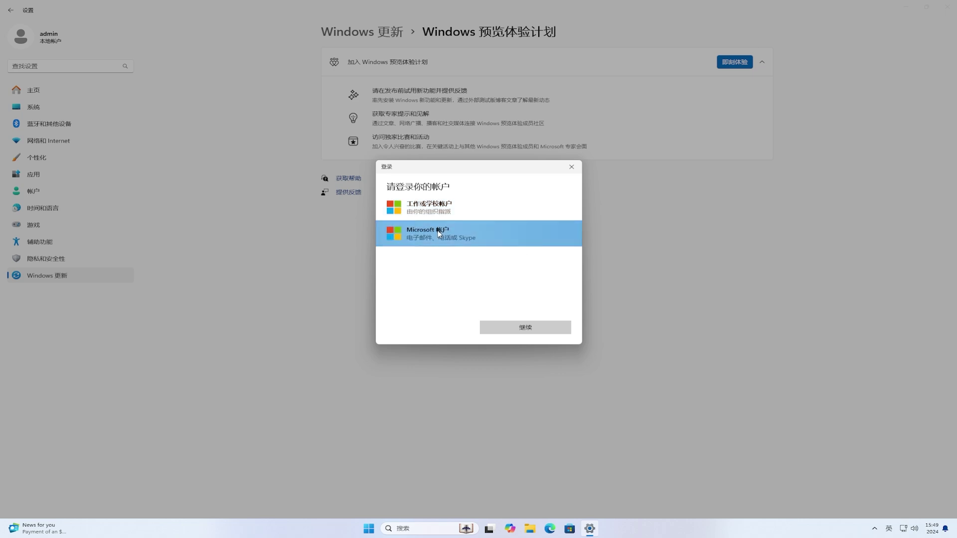
pyautogui.click(539, 325)
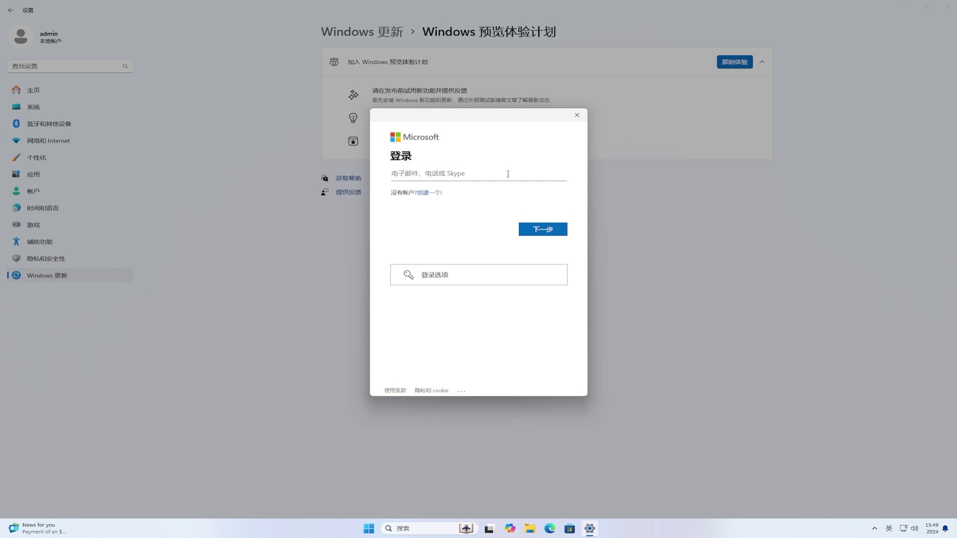
# Sign in with the account's e-mail and password, using it for Microsoft apps only.
pyautogui.click(558, 229)
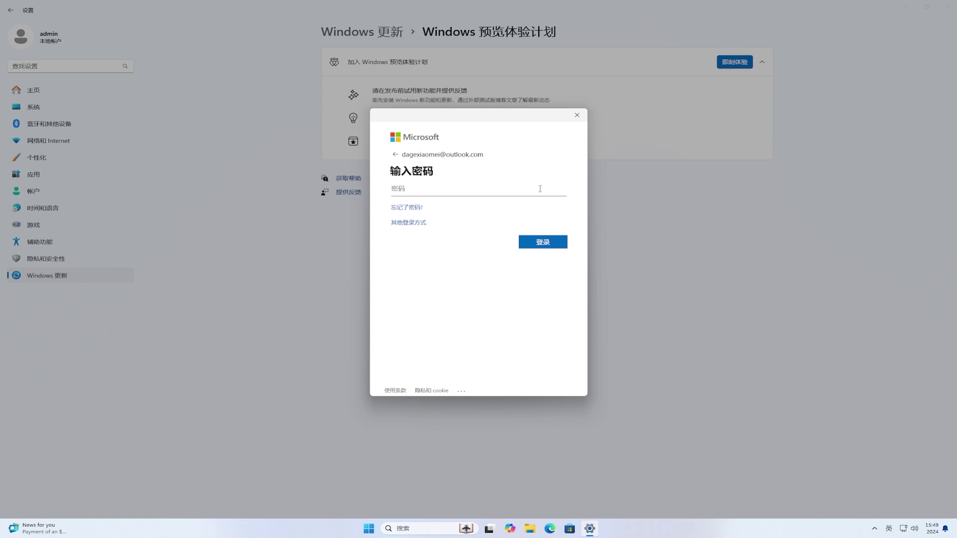
pyautogui.write('•••••••••••••••••')
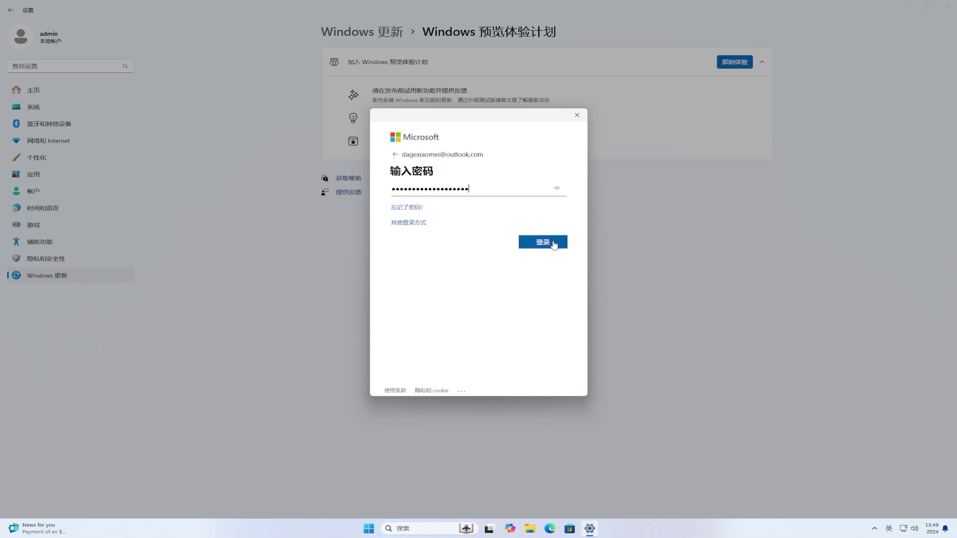
pyautogui.click(553, 243)
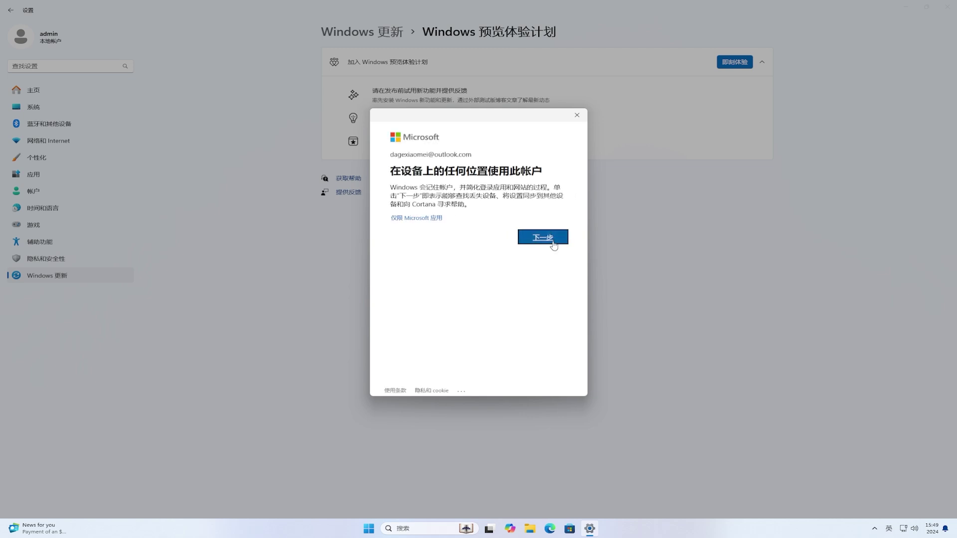
pyautogui.click(430, 219)
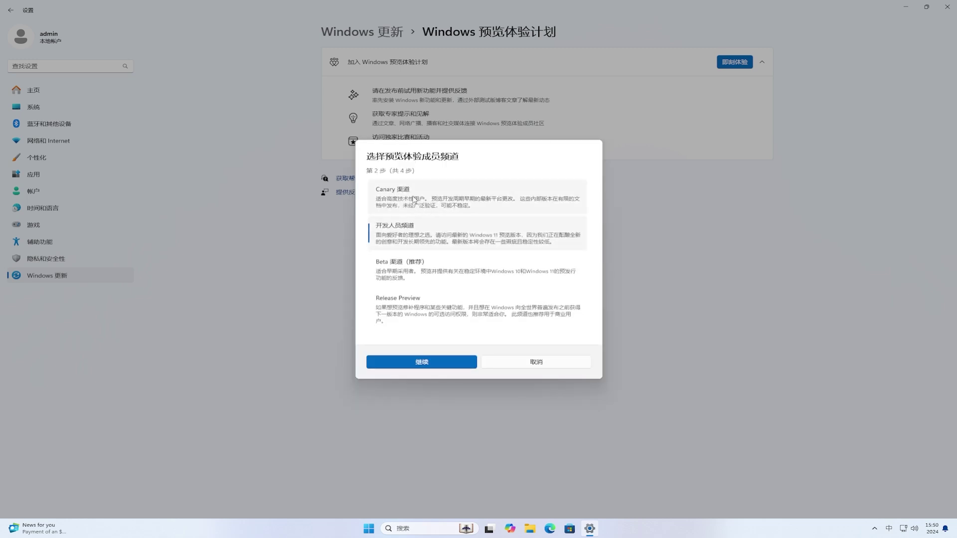
# Pick the Canary channel and continue, then close the Settings window from the taskbar.
pyautogui.click(413, 200)
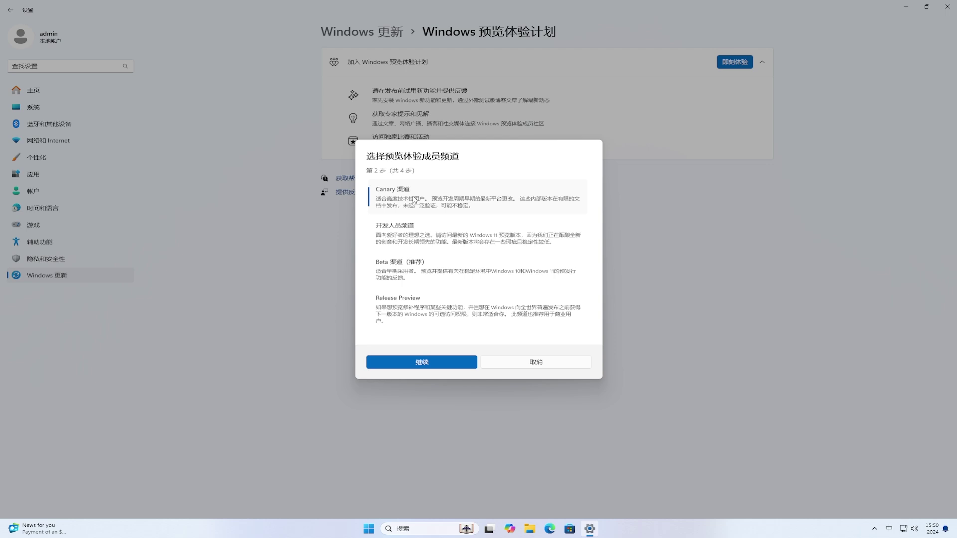
pyautogui.click(432, 364)
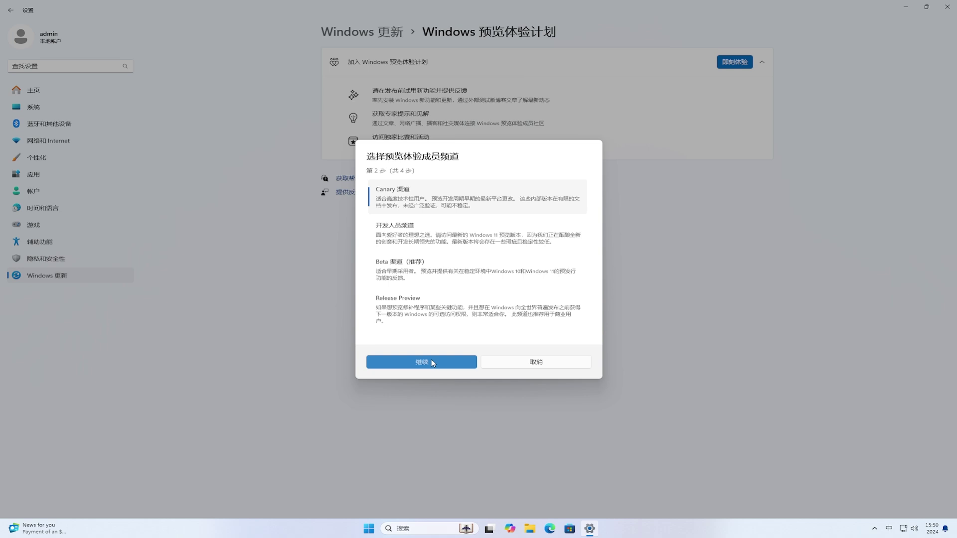
pyautogui.rightClick(593, 532)
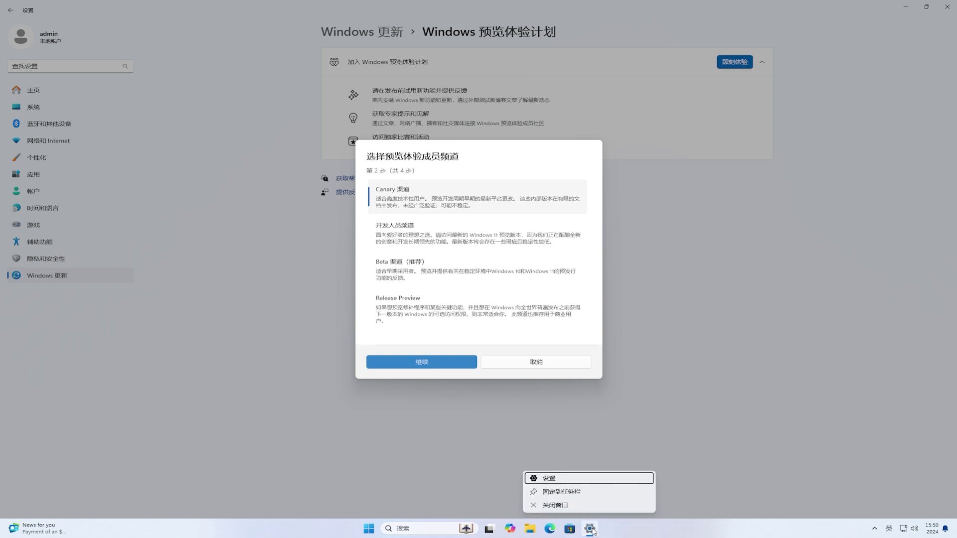
pyautogui.click(567, 507)
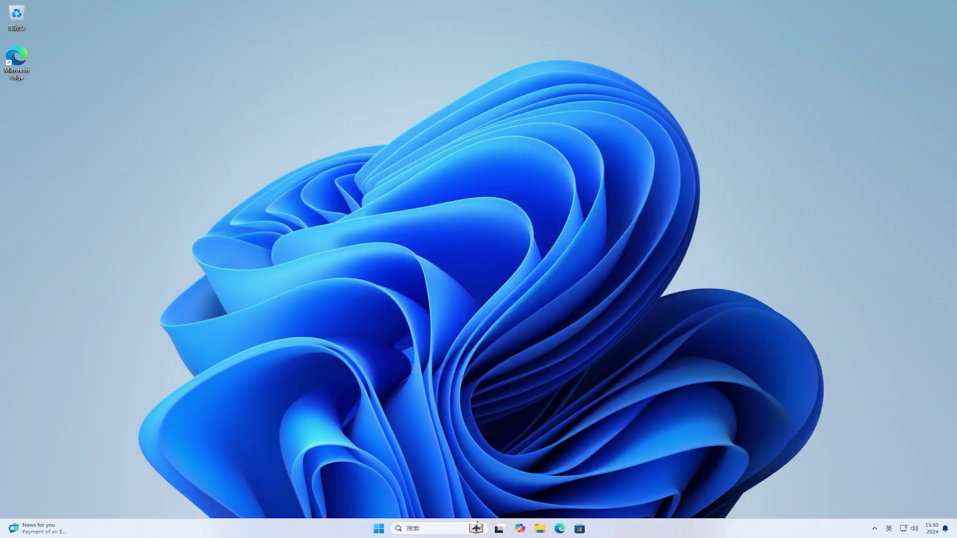
# Reopen Settings and navigate to Windows Update's Windows Insider Program page.
pyautogui.click(380, 529)
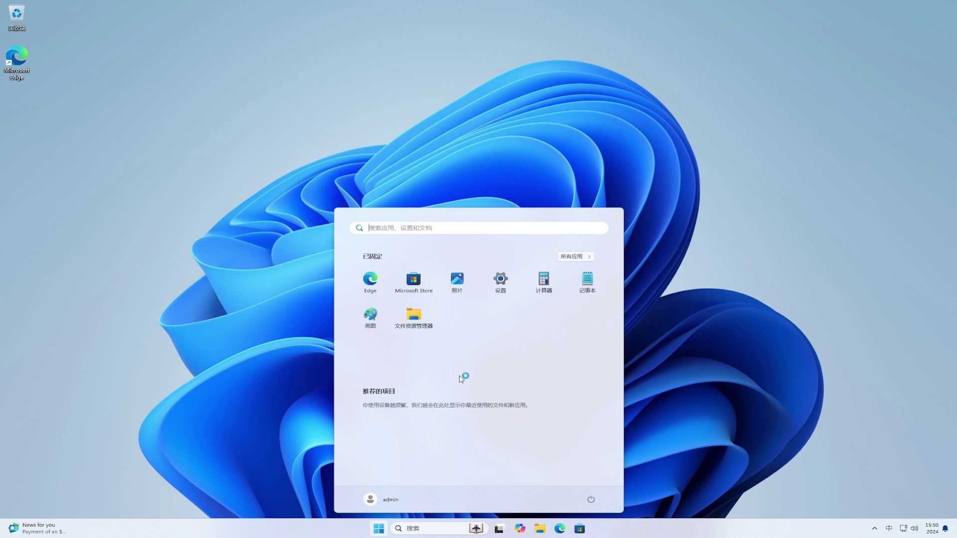
pyautogui.click(503, 285)
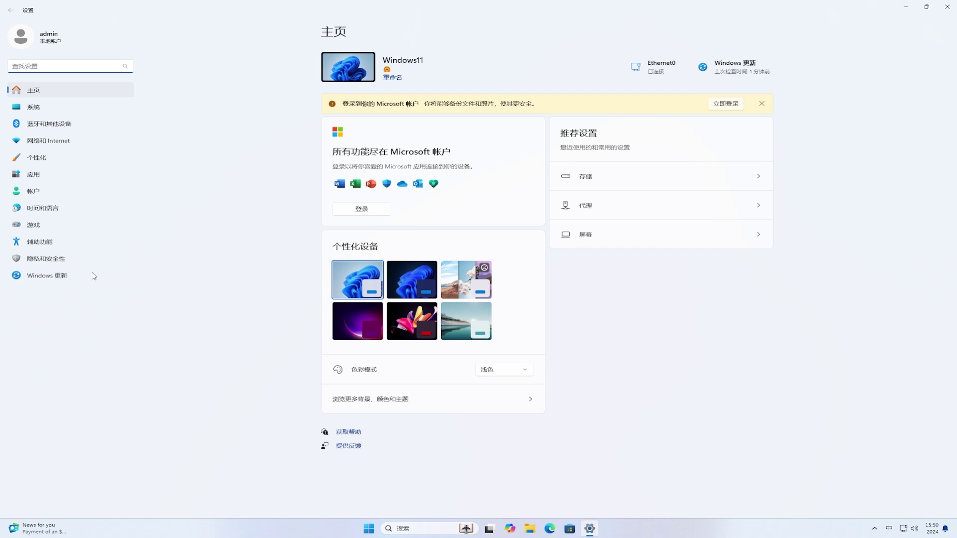
pyautogui.click(69, 277)
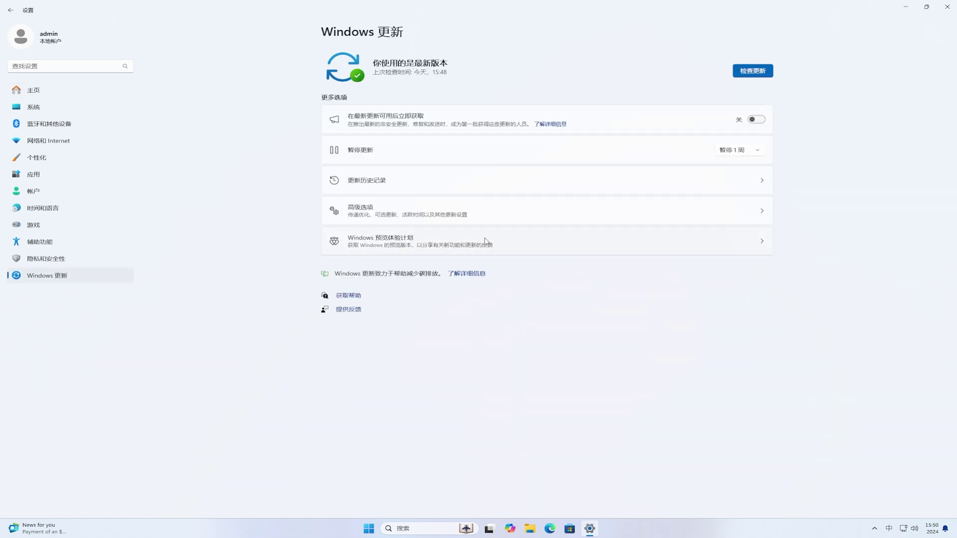
pyautogui.click(532, 240)
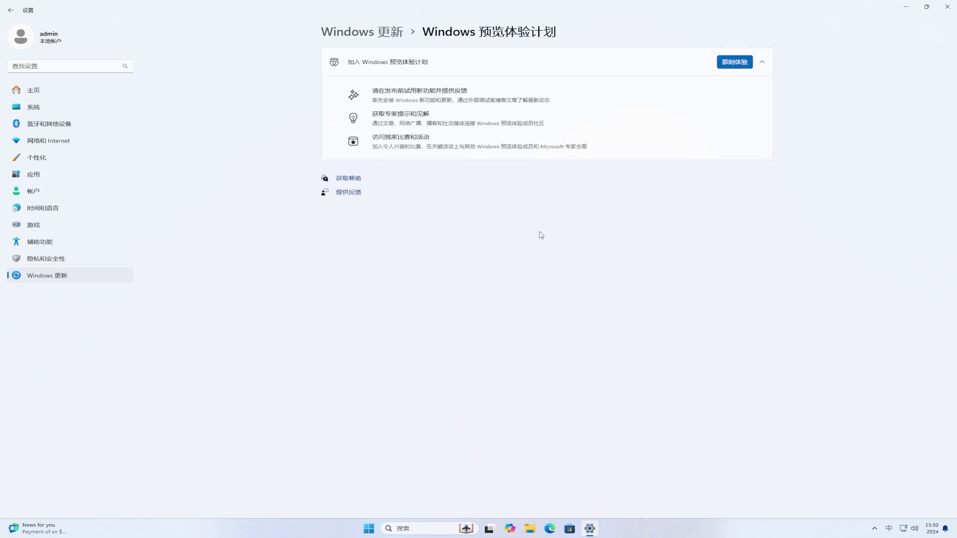
# Start joining with the existing linked Microsoft account and choose the Canary channel.
pyautogui.click(750, 65)
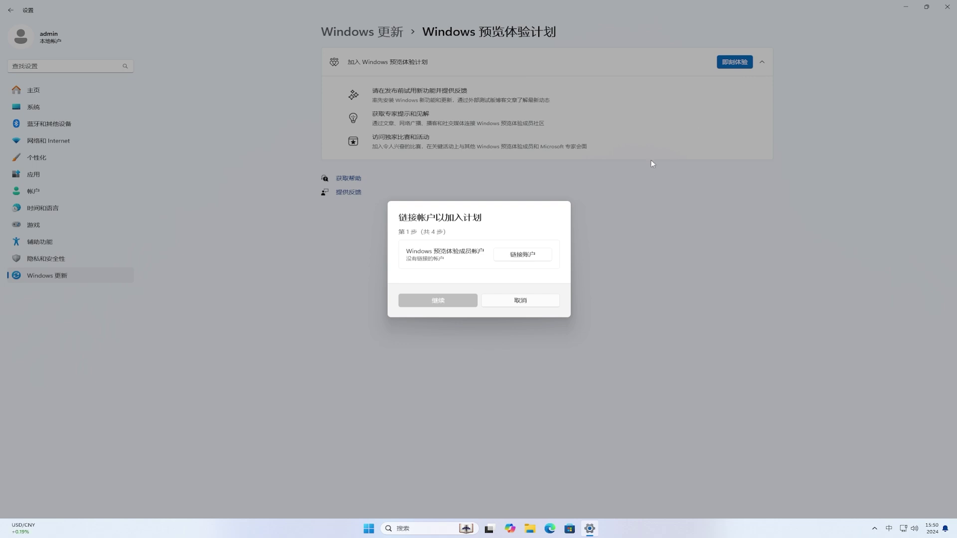
pyautogui.click(525, 253)
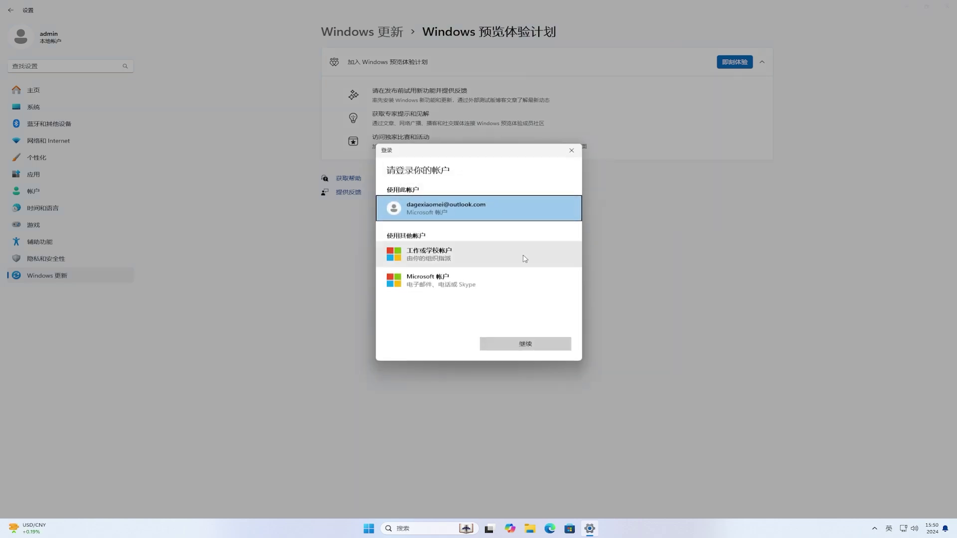
pyautogui.click(561, 346)
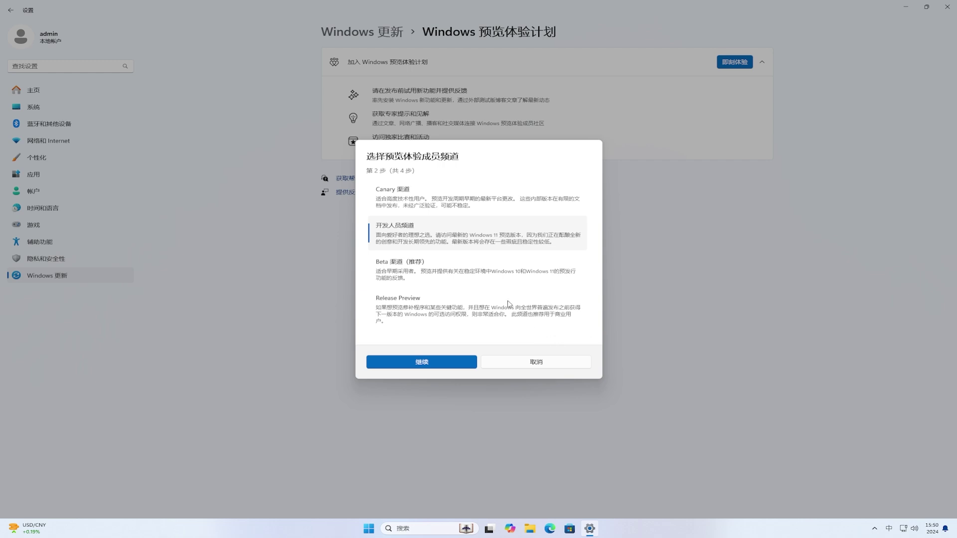
pyautogui.click(439, 197)
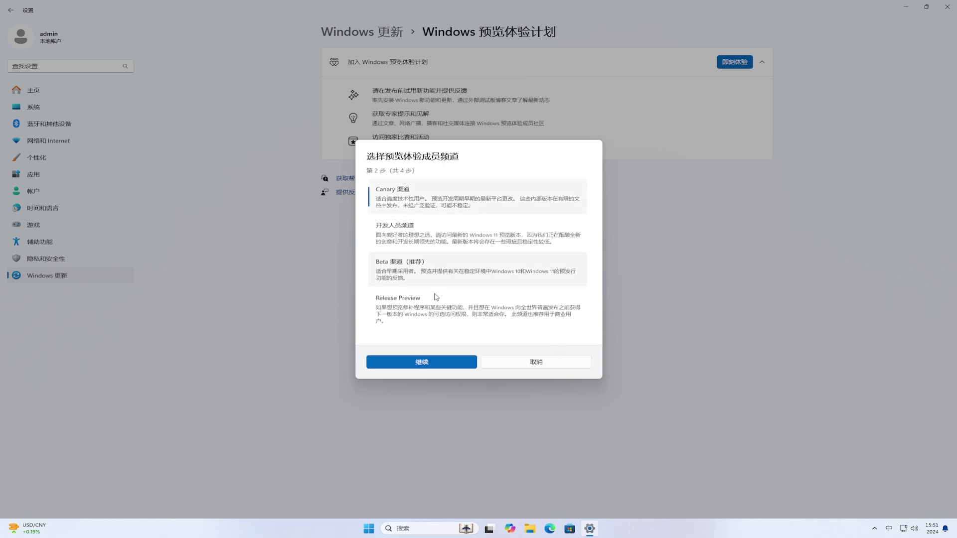
pyautogui.click(432, 362)
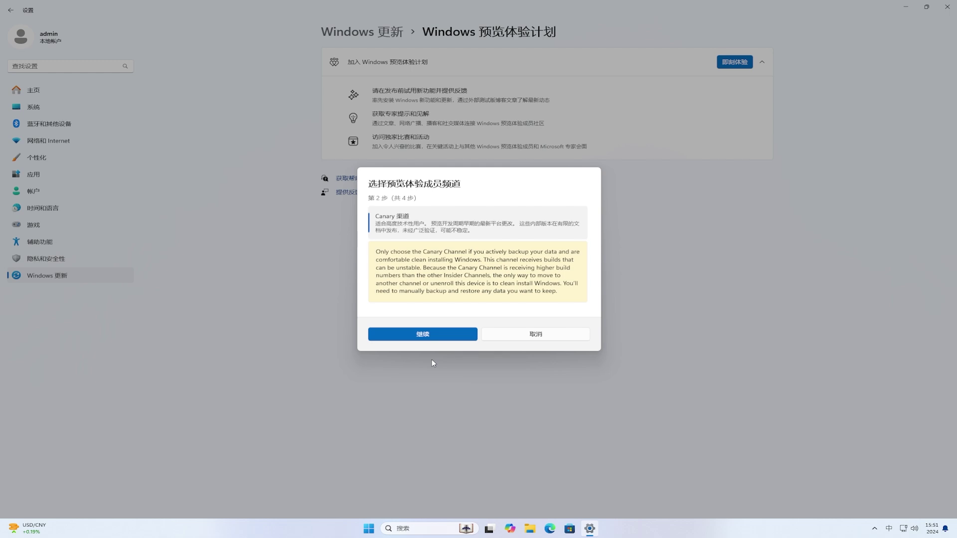
# Accept the Canary warning and the Insider agreement, then restart the PC now.
pyautogui.click(443, 337)
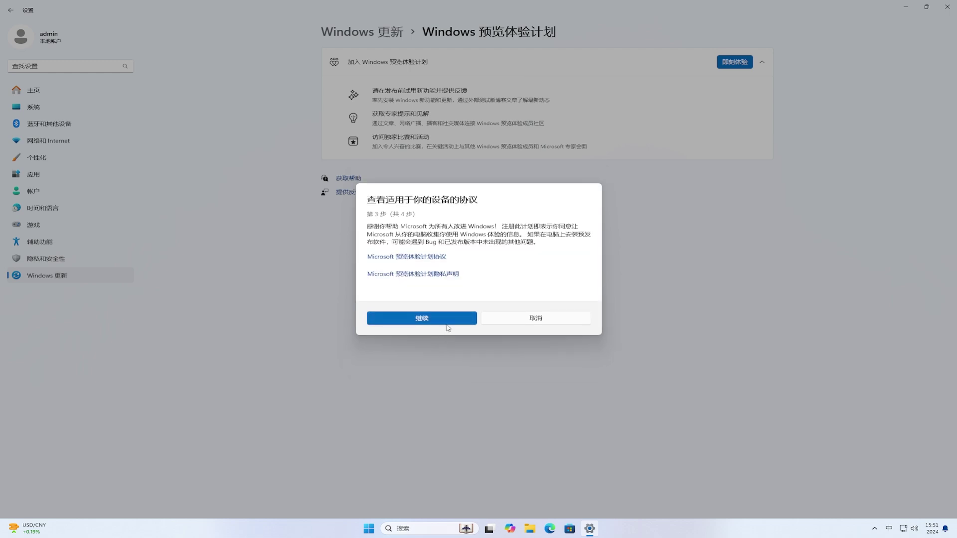
pyautogui.click(449, 321)
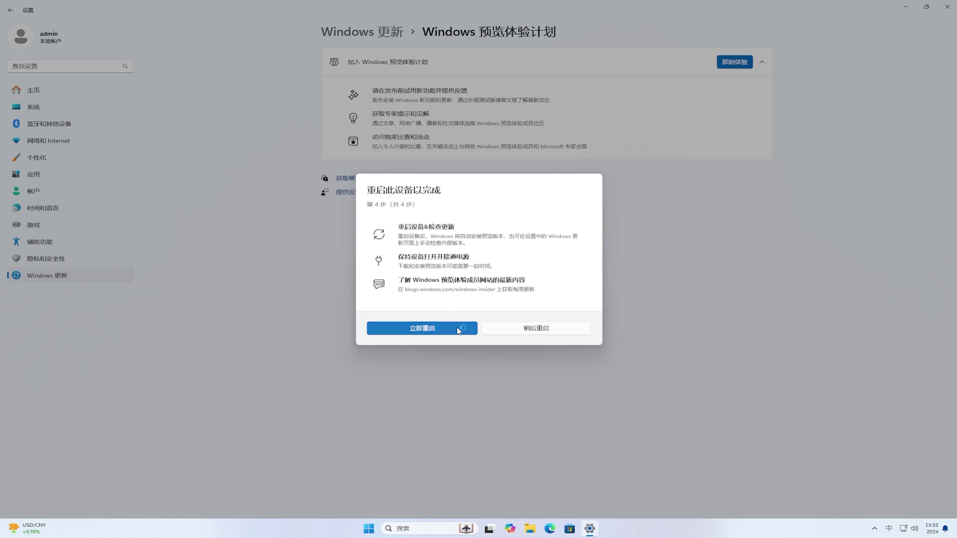
pyautogui.click(458, 329)
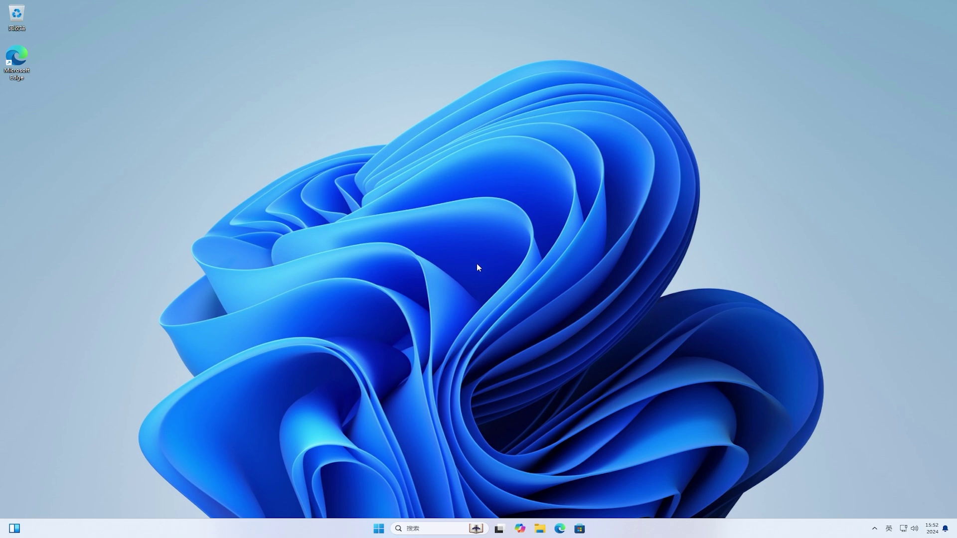
# Launch Settings from the Start menu's pinned apps.
pyautogui.click(379, 530)
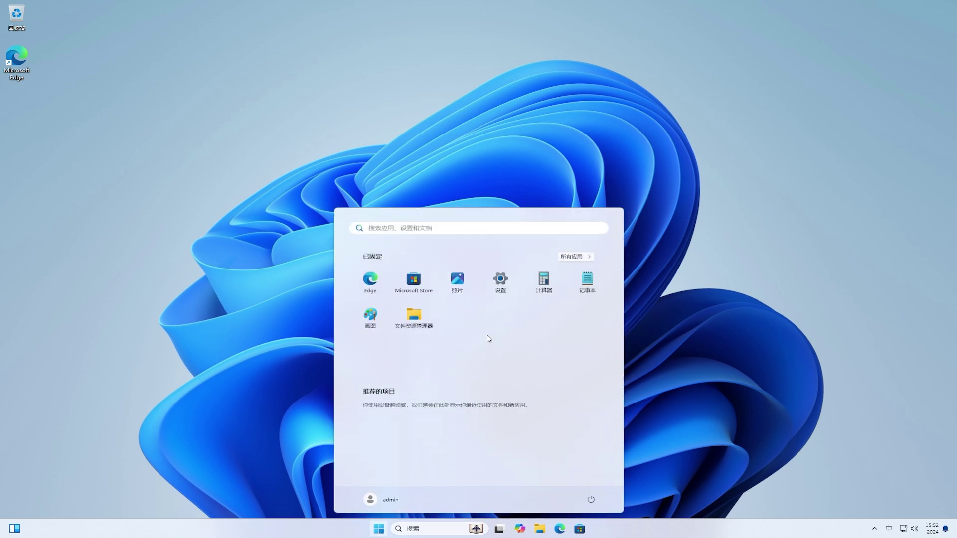
pyautogui.click(501, 285)
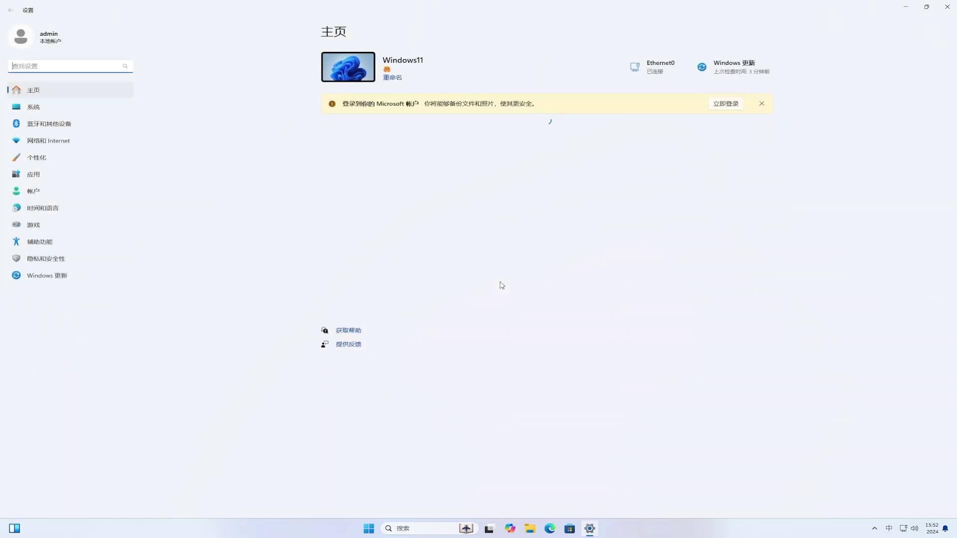
# Turn on getting the latest updates early and check for updates twice until build 27744.1000 awaits restart.
pyautogui.click(57, 276)
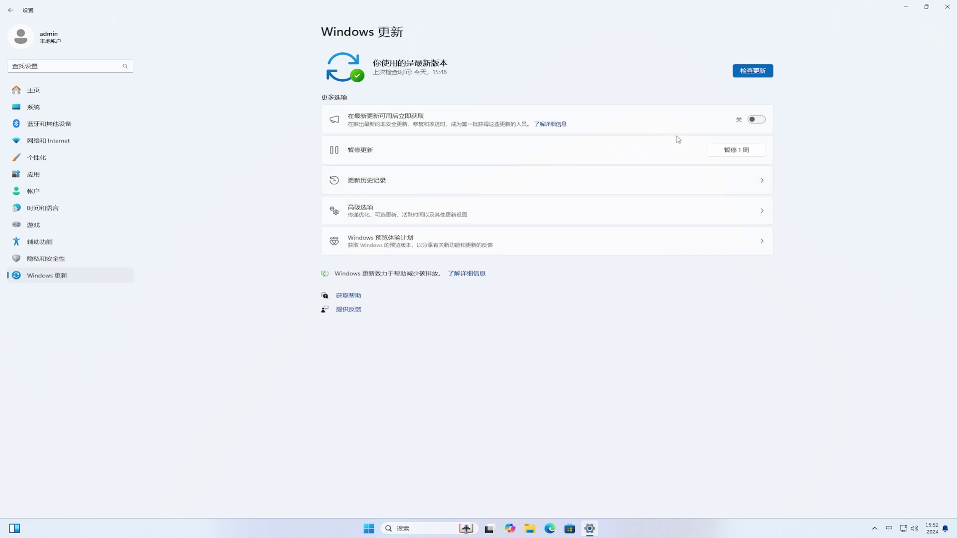
pyautogui.click(757, 120)
pyautogui.click(756, 73)
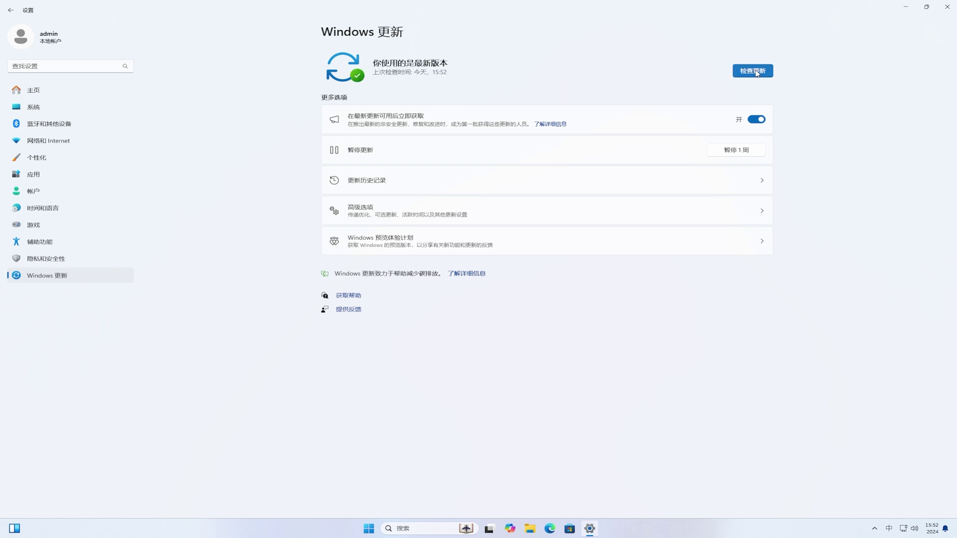
pyautogui.click(456, 246)
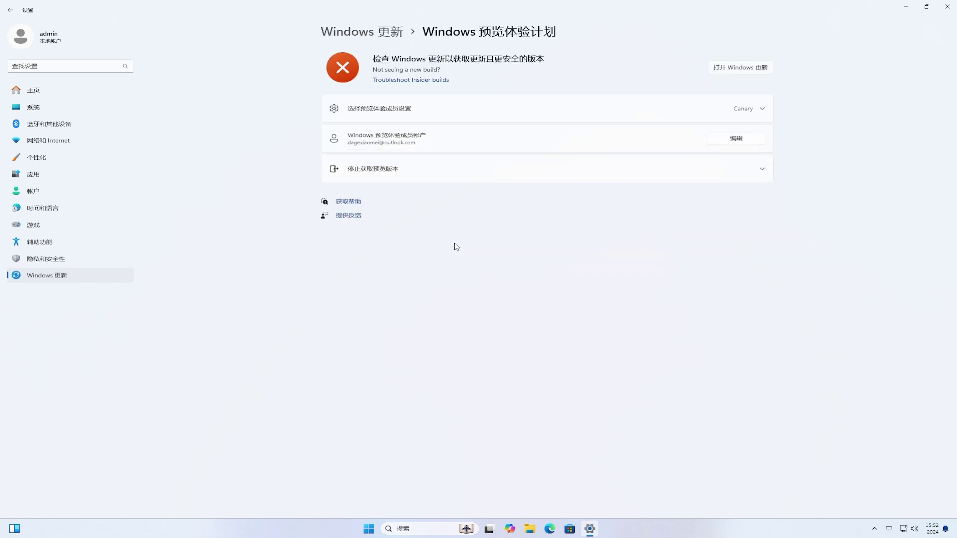
pyautogui.click(751, 69)
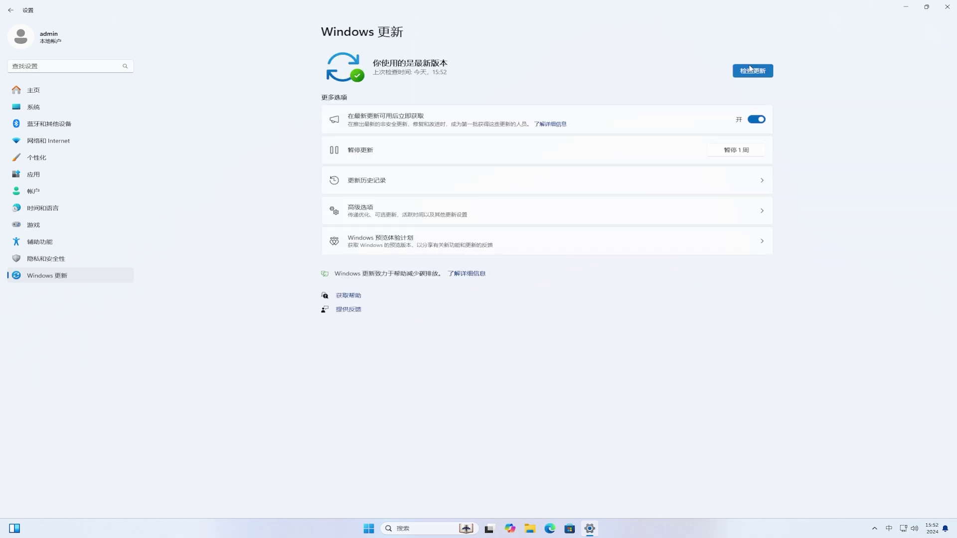
pyautogui.click(768, 72)
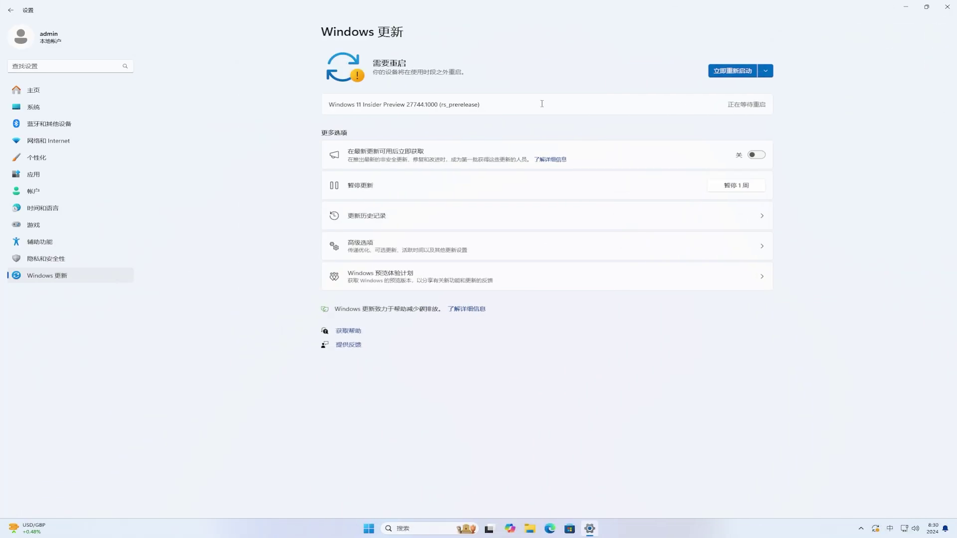
# Restart now from Windows Update to install Insider Preview build 27744.
pyautogui.click(730, 70)
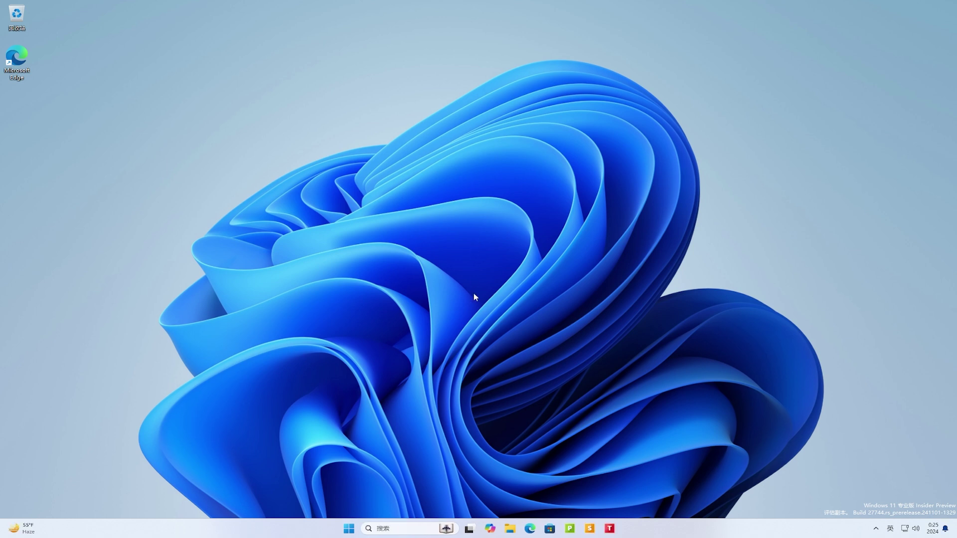
# Open Local Disk (C:) Properties from This PC and view its storage details (37.7 GB of 99.0 GB used).
pyautogui.click(509, 529)
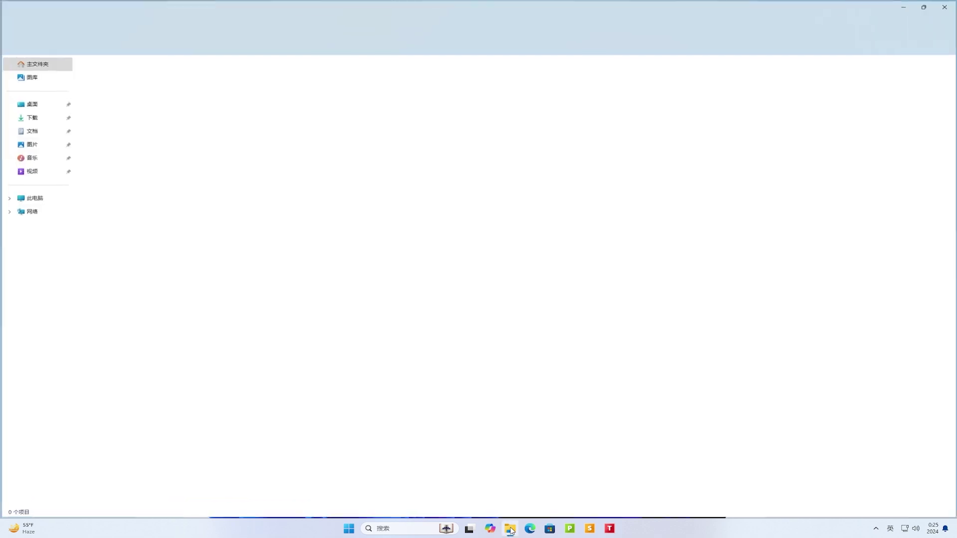
pyautogui.click(47, 199)
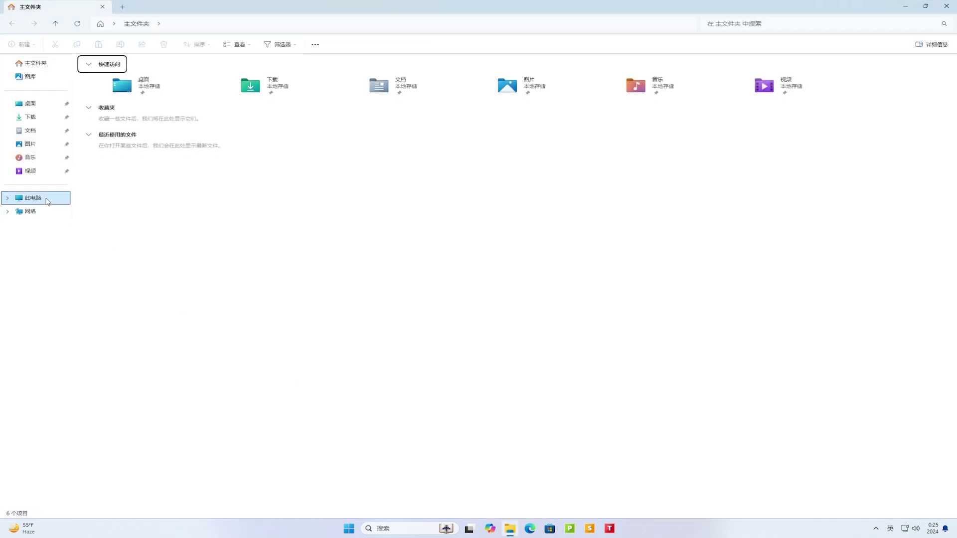
pyautogui.rightClick(157, 88)
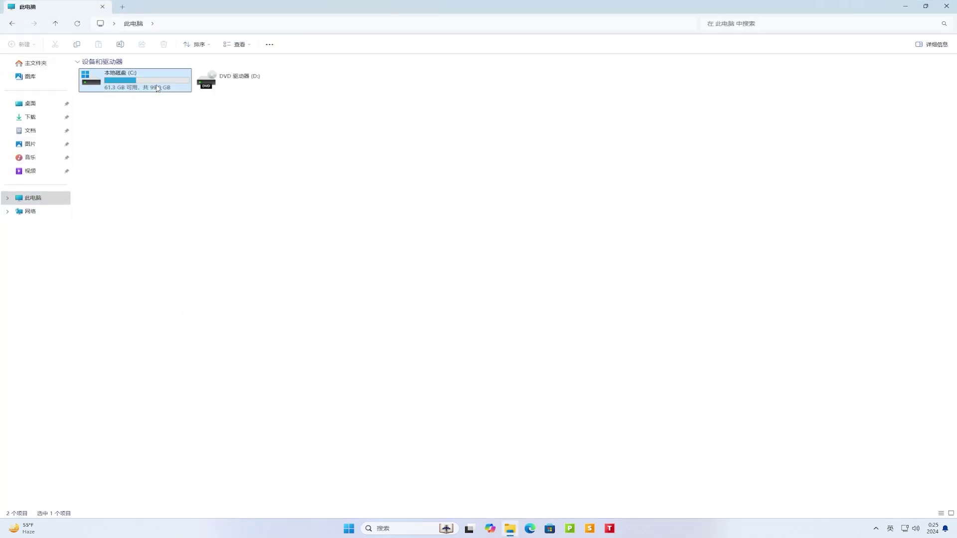
pyautogui.click(242, 213)
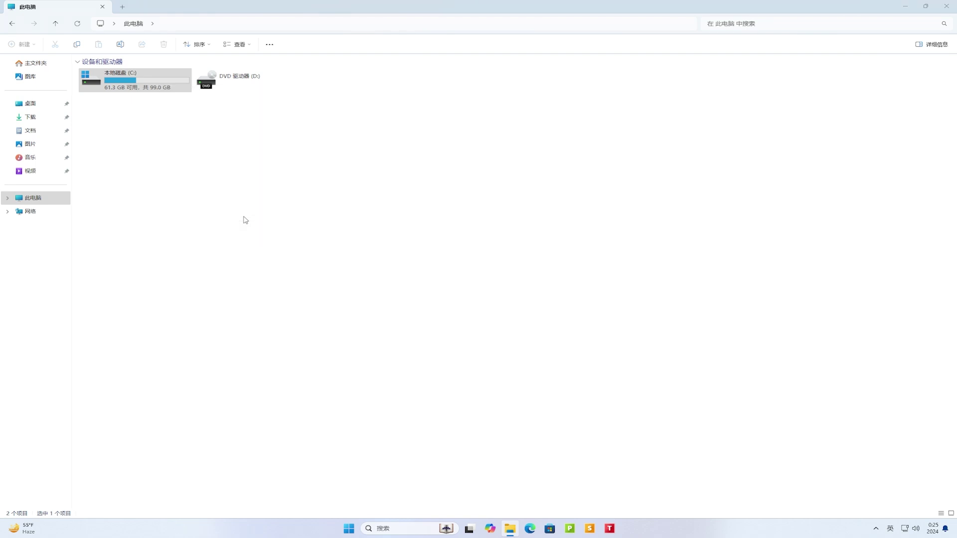
pyautogui.click(328, 256)
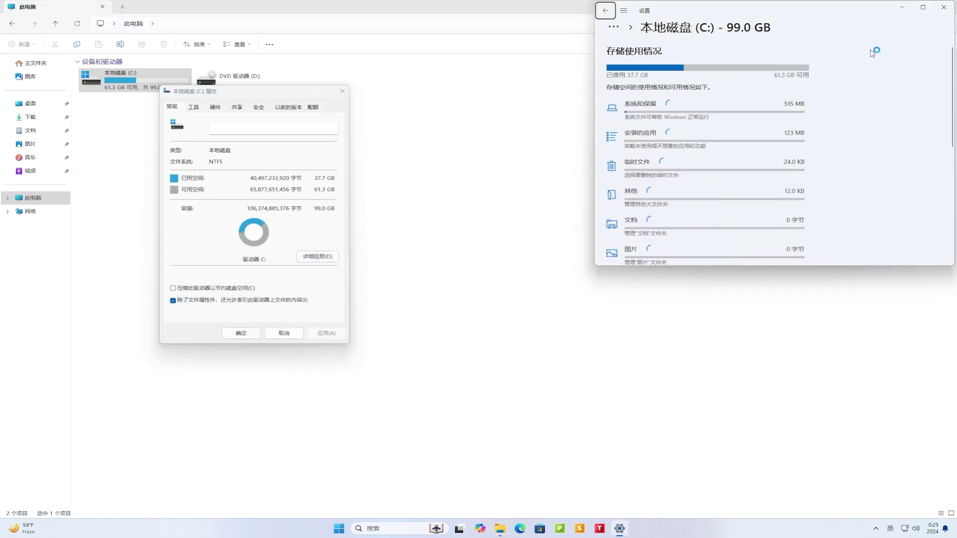
# Delete C:'s temporary files, including previous Windows installation files, freeing about 18.7 GB.
pyautogui.click(922, 10)
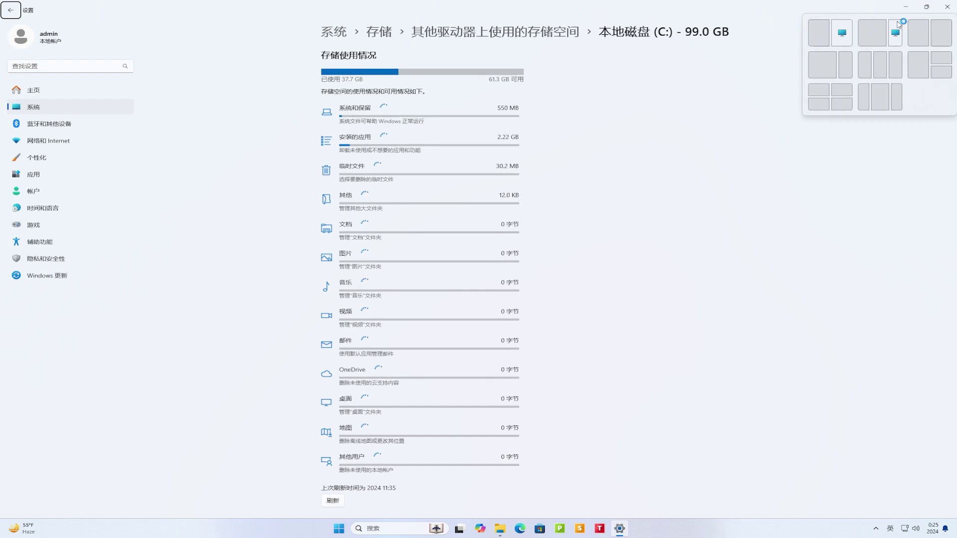
pyautogui.click(494, 169)
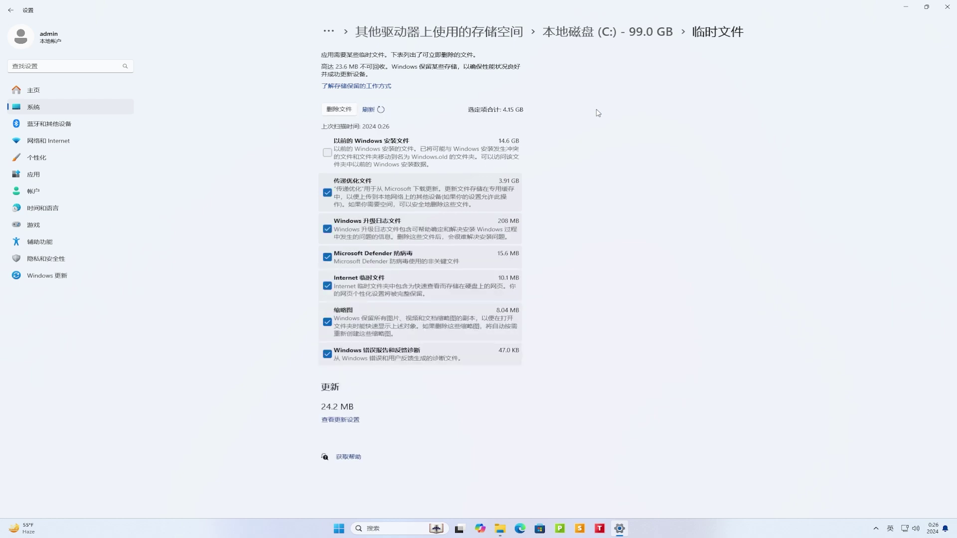
pyautogui.click(329, 153)
pyautogui.click(347, 111)
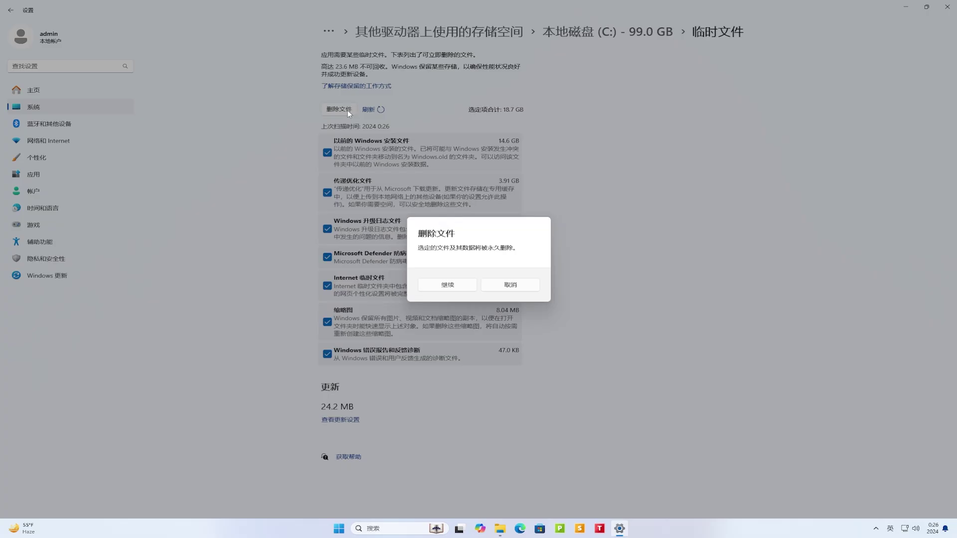
pyautogui.click(473, 285)
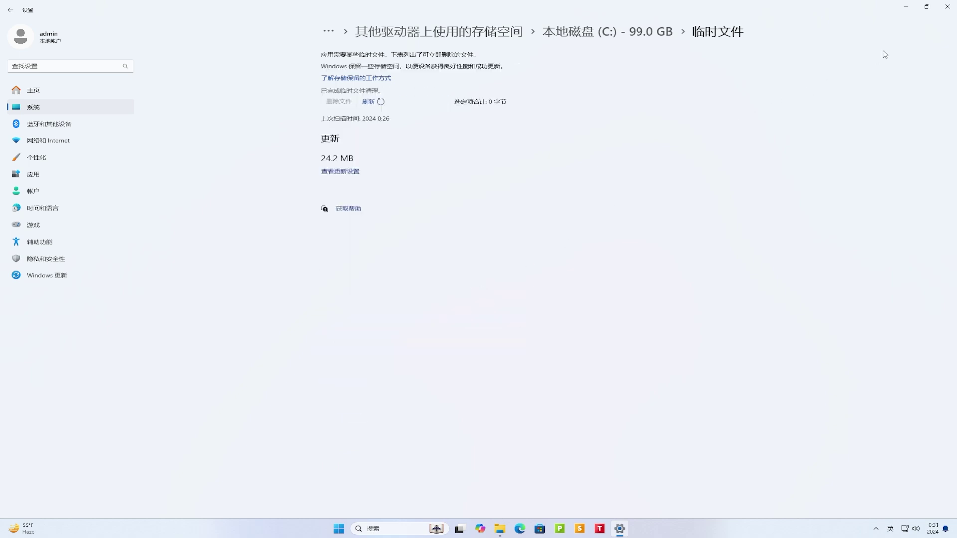
# Close Settings, the C: Properties dialog and the File Explorer window.
pyautogui.click(948, 11)
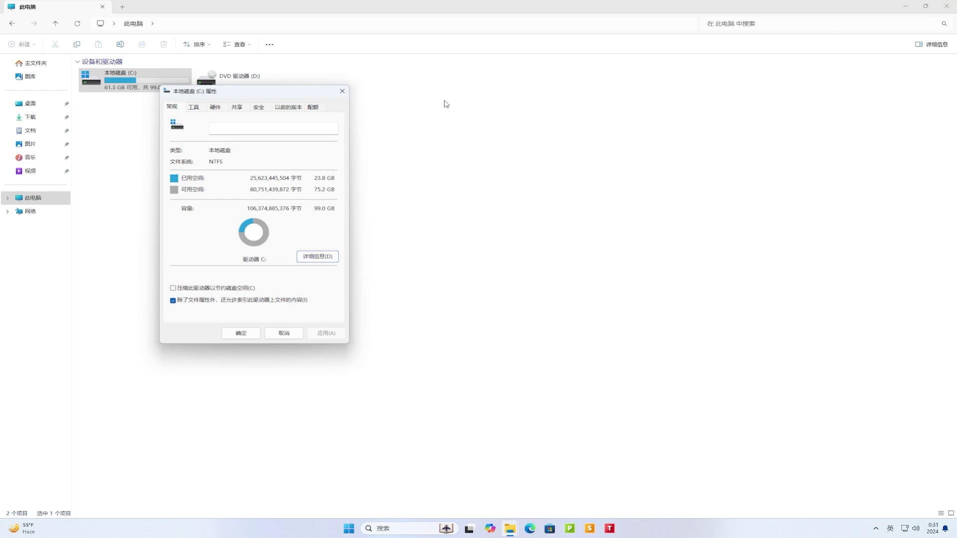
pyautogui.click(342, 92)
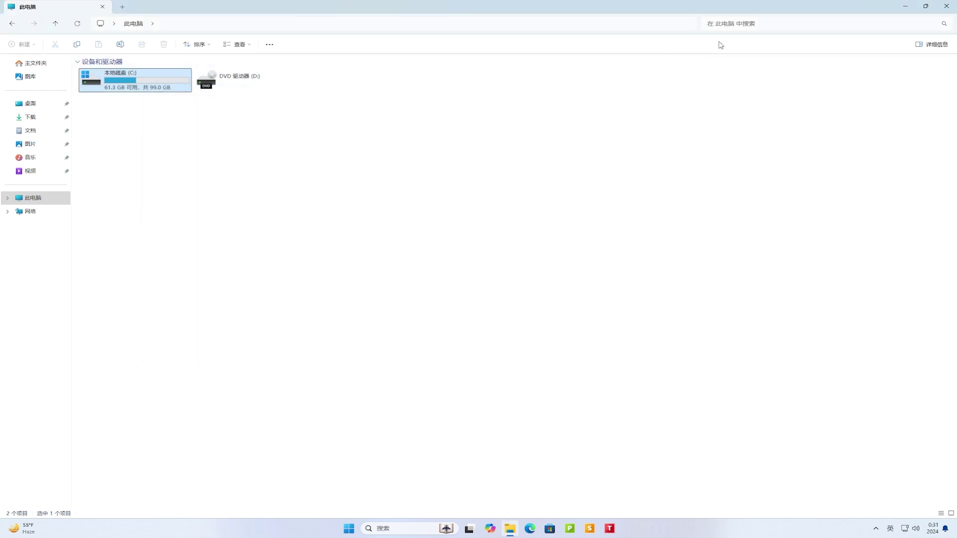
pyautogui.click(946, 6)
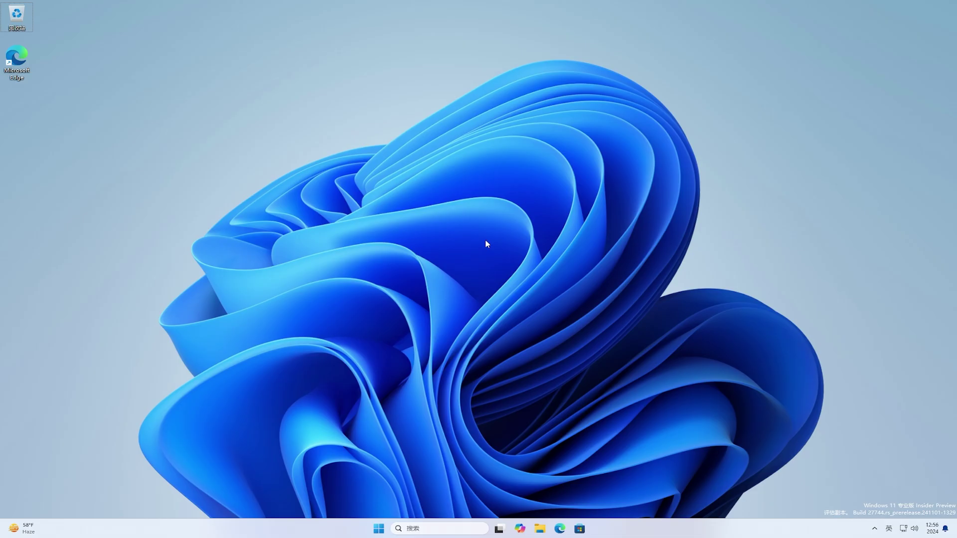
# Launch Notepad from Start on a blank tab and move its window higher.
pyautogui.click(378, 530)
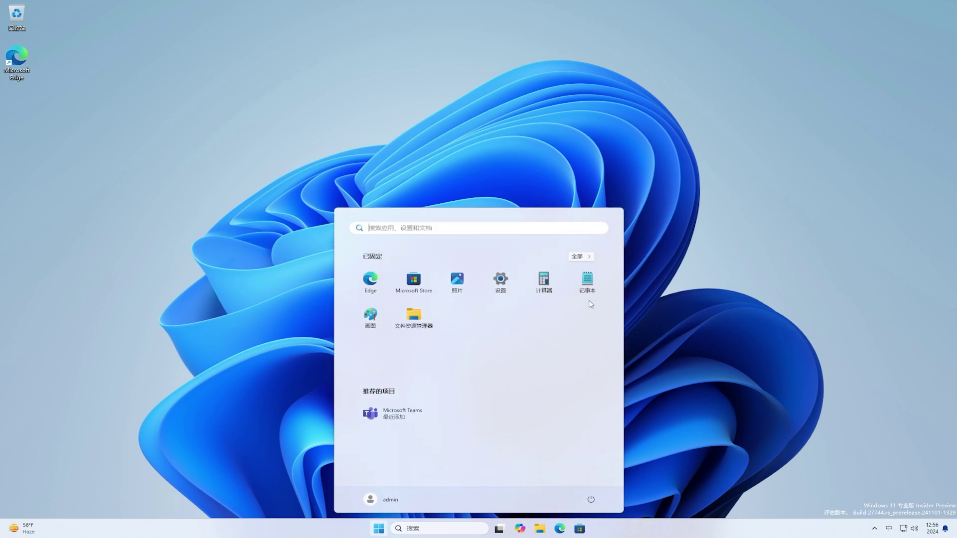
pyautogui.press('shift')
pyautogui.press('Escape')
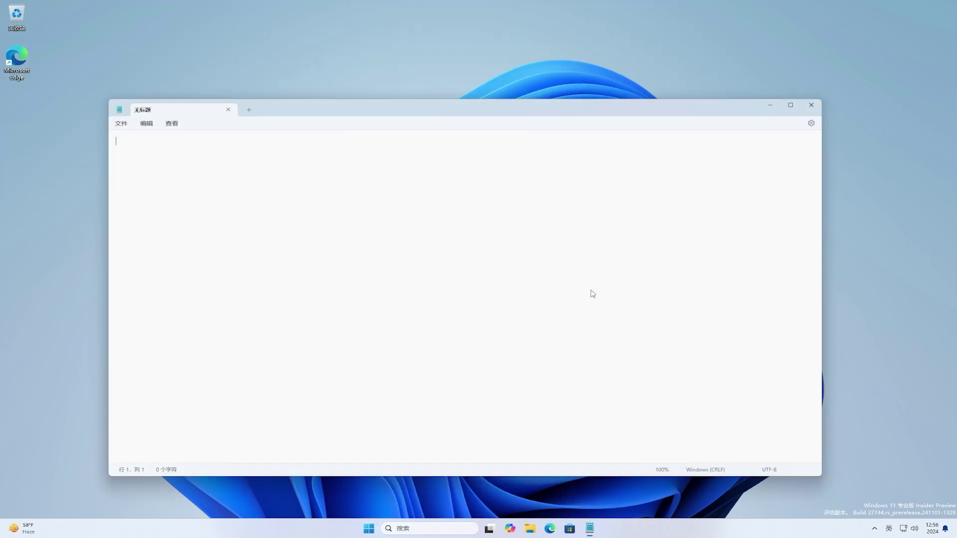
pyautogui.moveTo(590, 113); pyautogui.dragTo(601, 78)
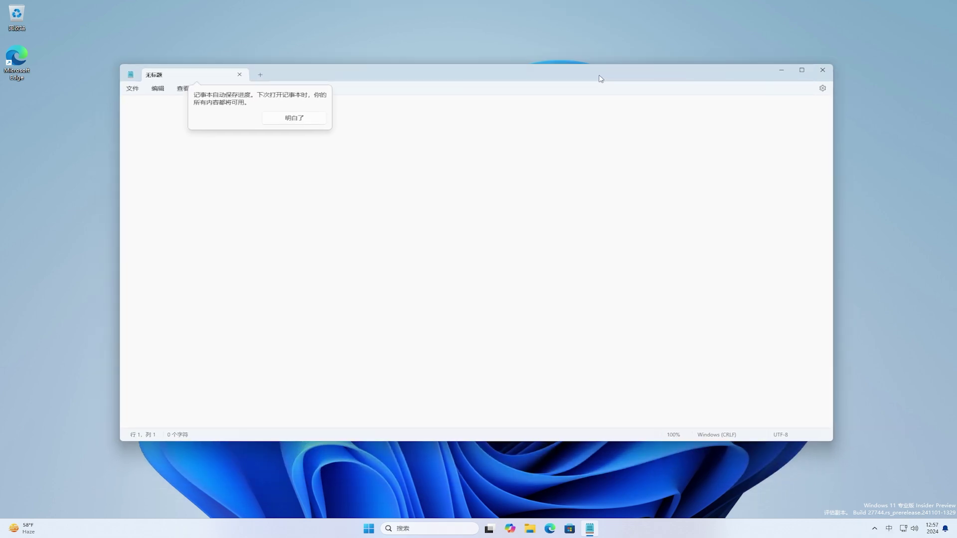
# Check Notepad's version 11.2410.16.0 in its settings, then return to the blank document.
pyautogui.click(822, 88)
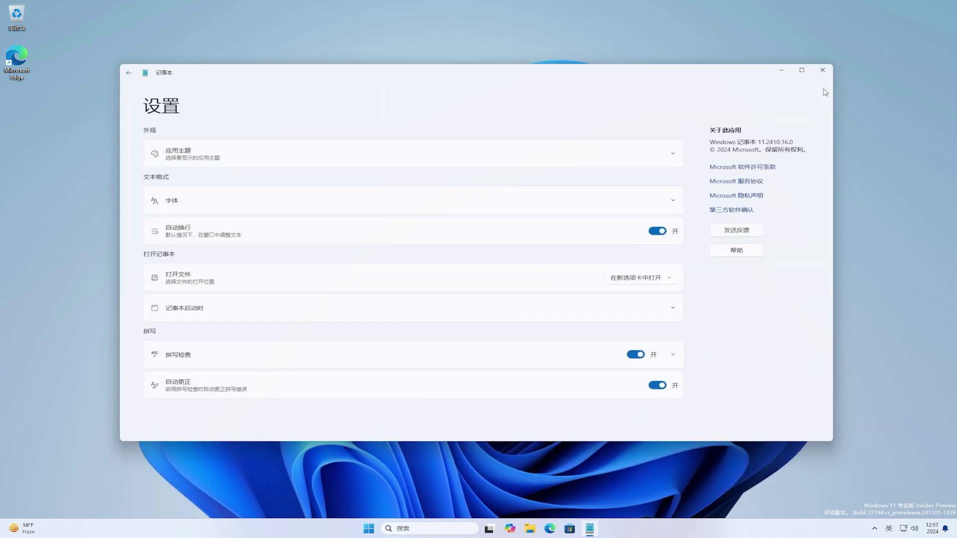
pyautogui.moveTo(756, 142); pyautogui.dragTo(799, 140)
pyautogui.click(803, 140)
pyautogui.click(128, 74)
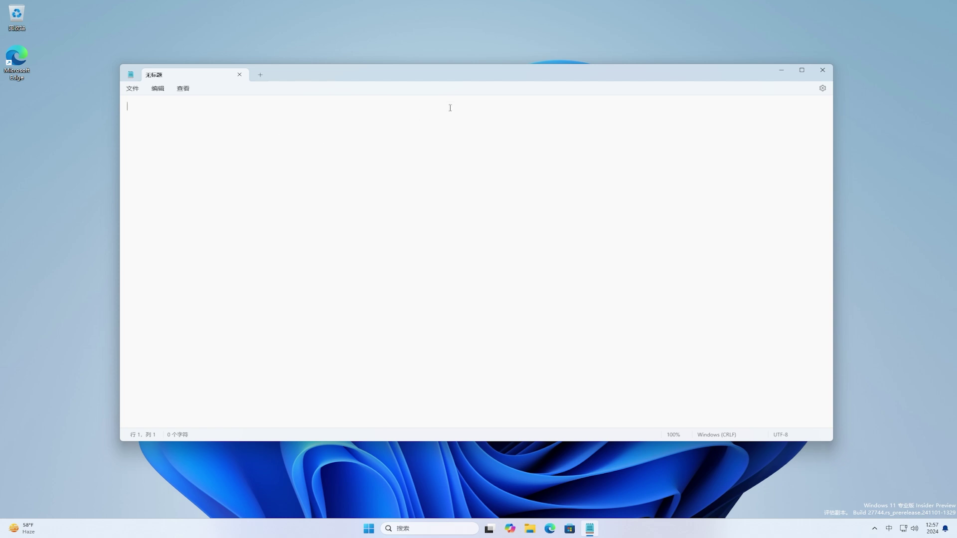
# Type 感谢您的关注，祝你万事如意。 using the pinyin input method.
pyautogui.write('nihao')
pyautogui.press('Escape')
pyautogui.write('ganxienindegu')
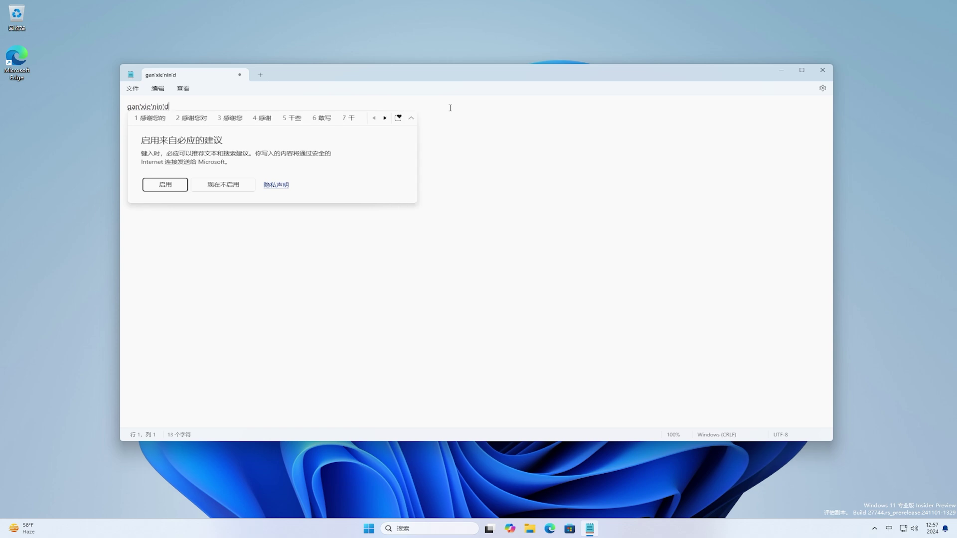
pyautogui.write('anzhu,')
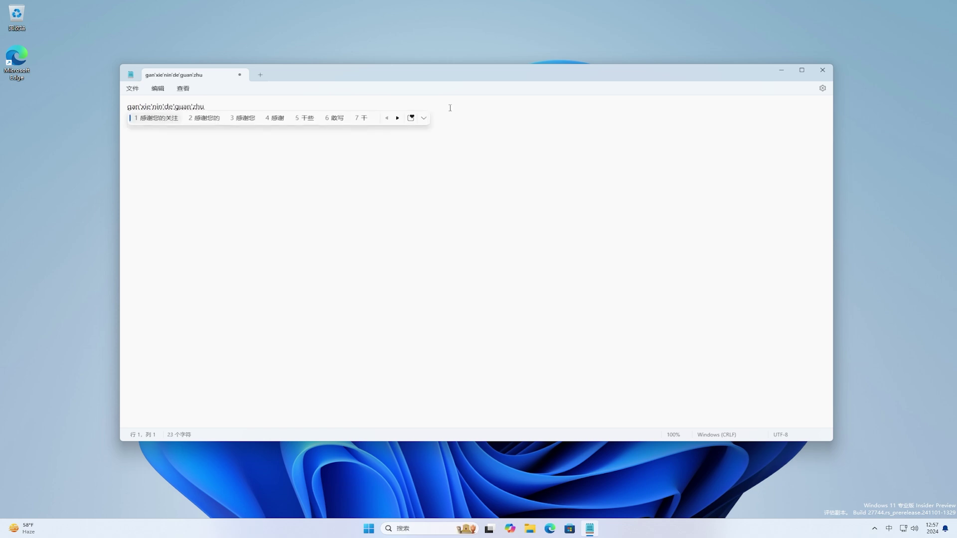
pyautogui.write('zhun')
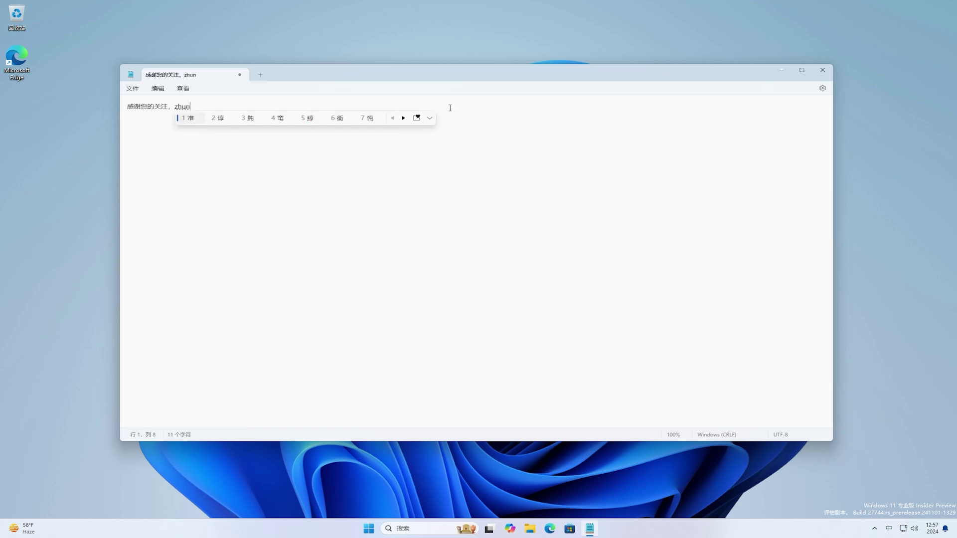
pyautogui.write('i')
pyautogui.write('wanshiruyi')
pyautogui.press('space')
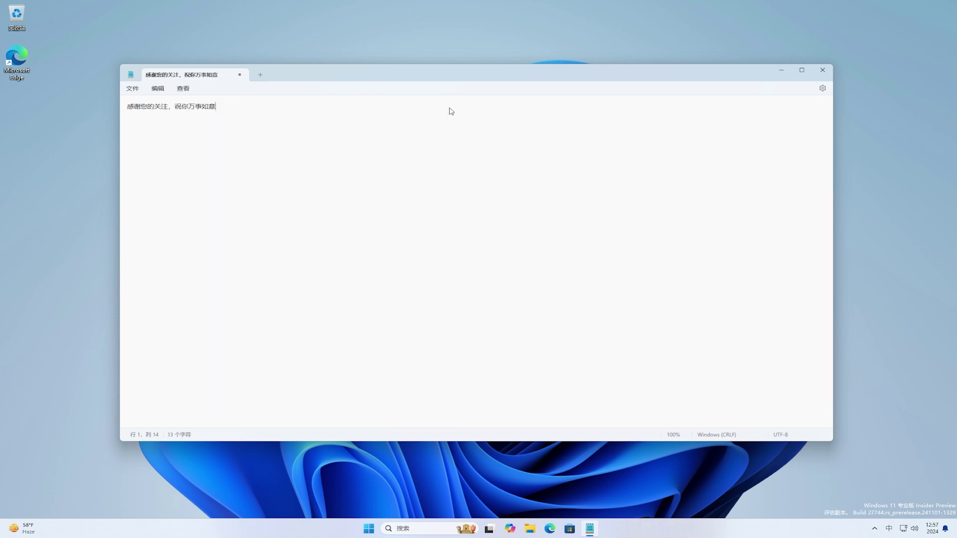
# Zoom in, select the sentence to view its actions menu, then close Notepad.
pyautogui.scroll(17, 451, 111)
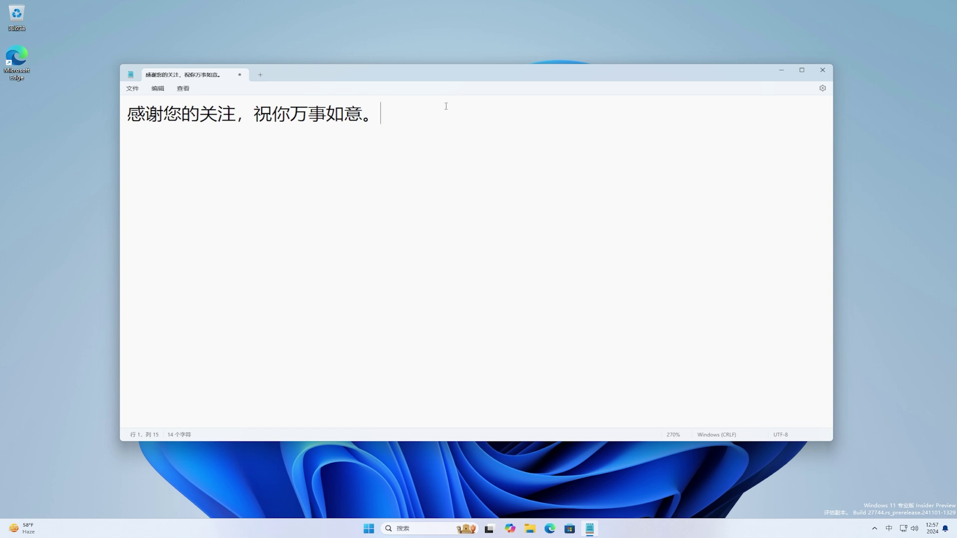
pyautogui.moveTo(380, 114); pyautogui.dragTo(137, 118)
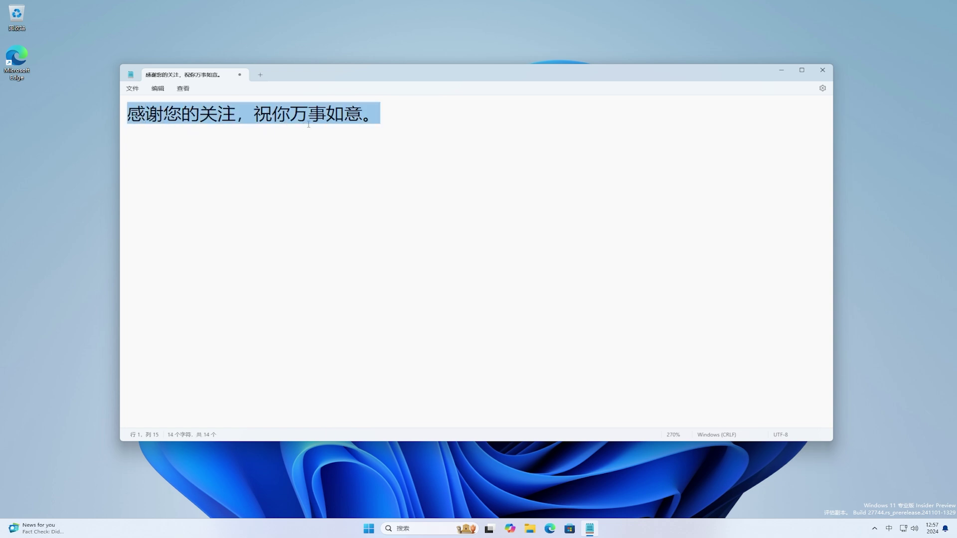
pyautogui.rightClick(375, 116)
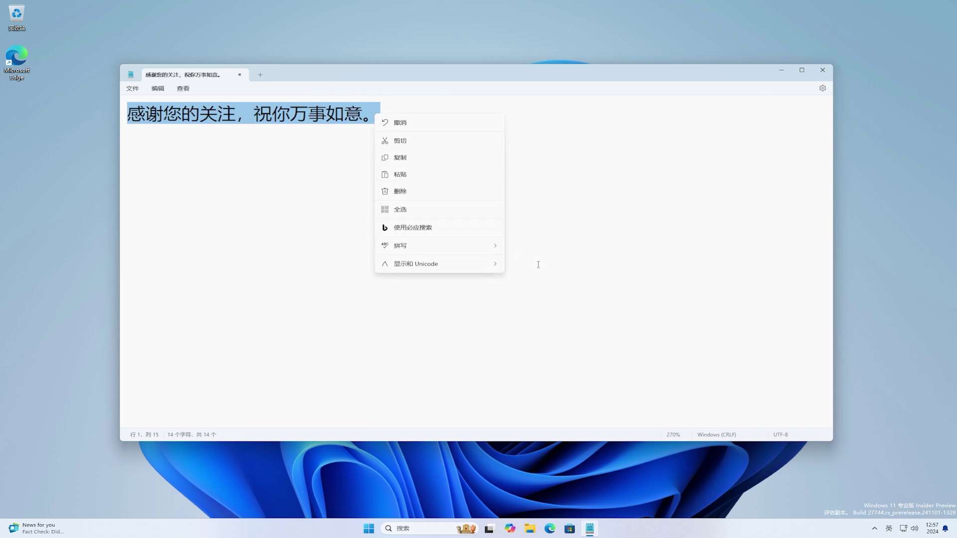
pyautogui.click(545, 120)
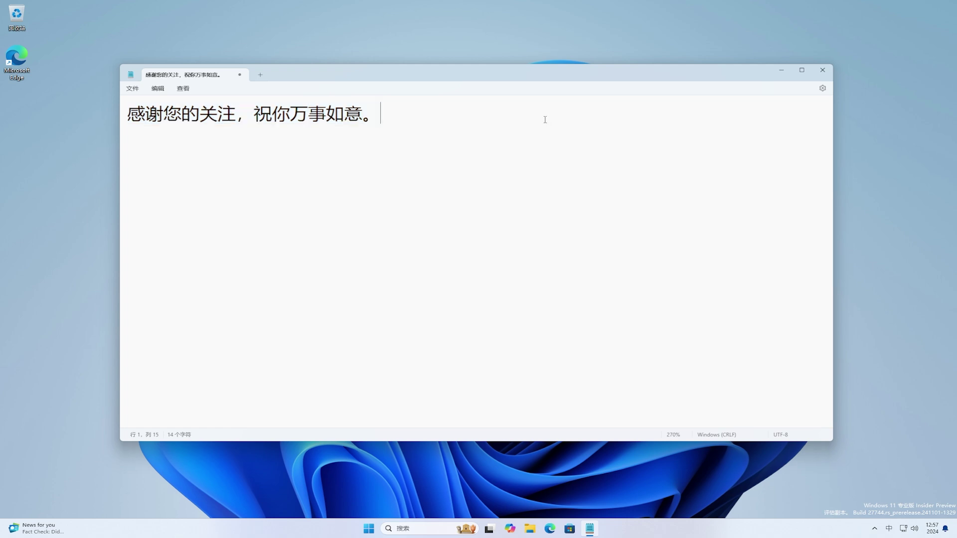
pyautogui.click(820, 72)
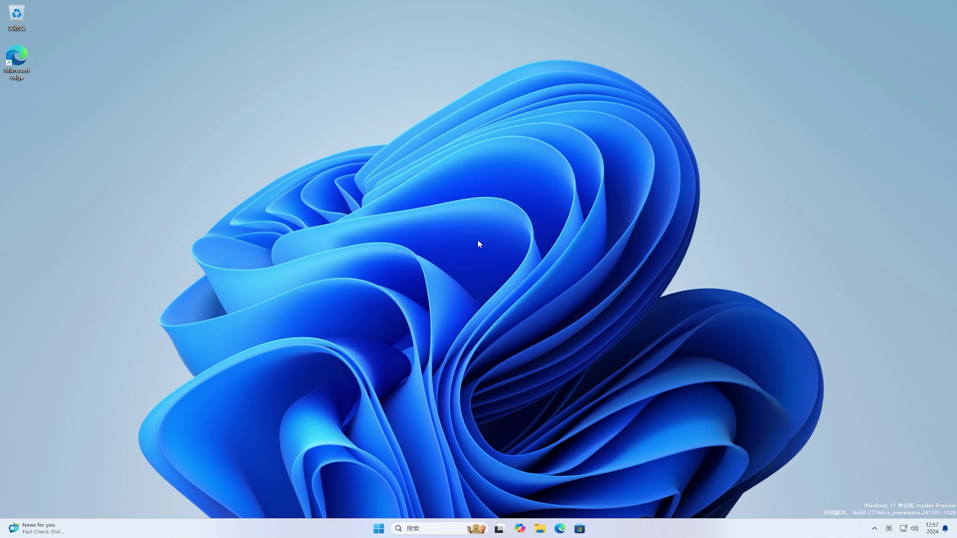
# Search 'vivetool download' in Edge, download ViVeTool-v0.3.3.zip from GitHub, and show it in its folder.
pyautogui.click(561, 529)
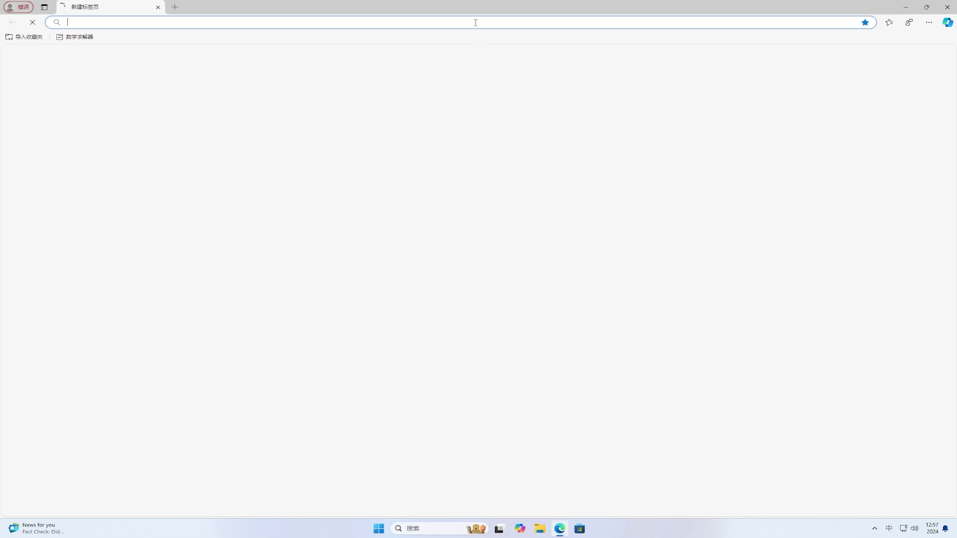
pyautogui.write('vivet')
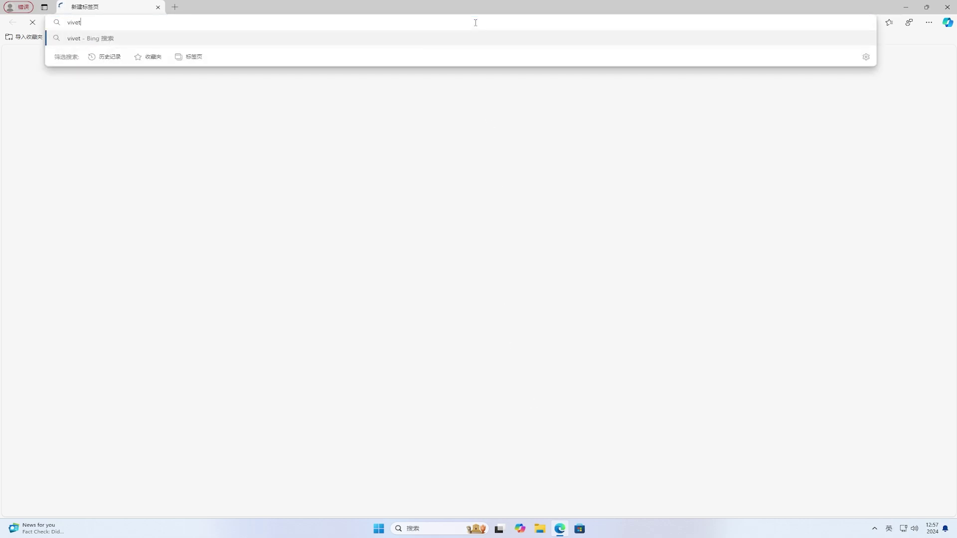
pyautogui.write('ool download')
pyautogui.press('Return')
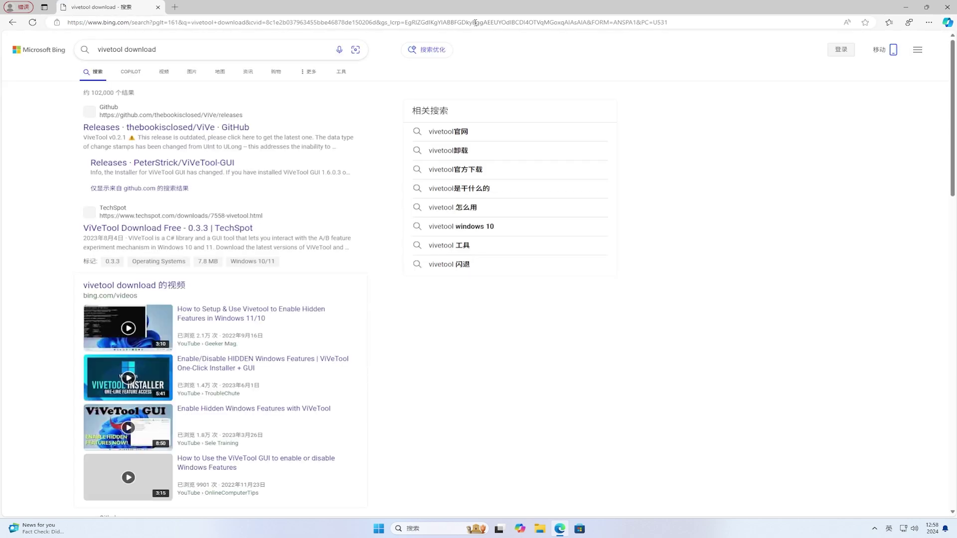
pyautogui.click(225, 128)
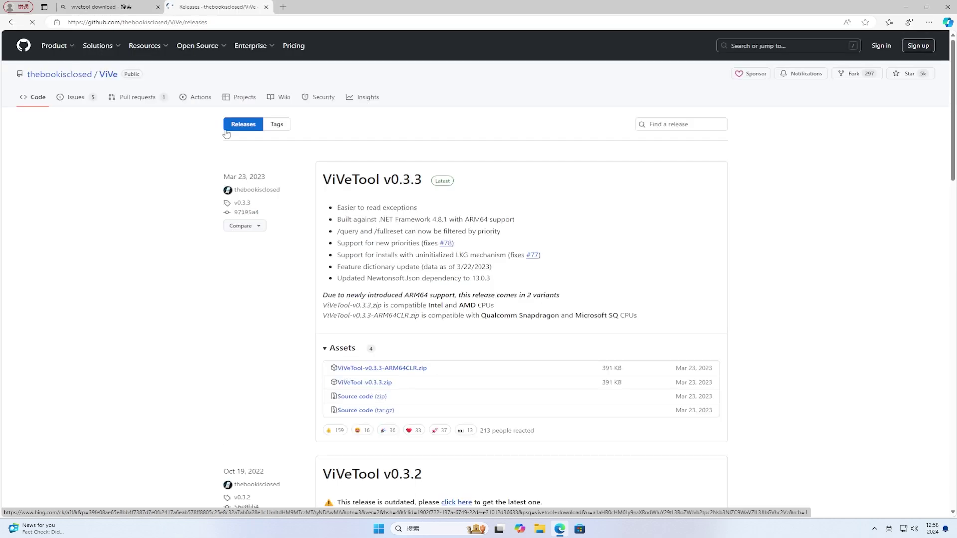
pyautogui.click(392, 384)
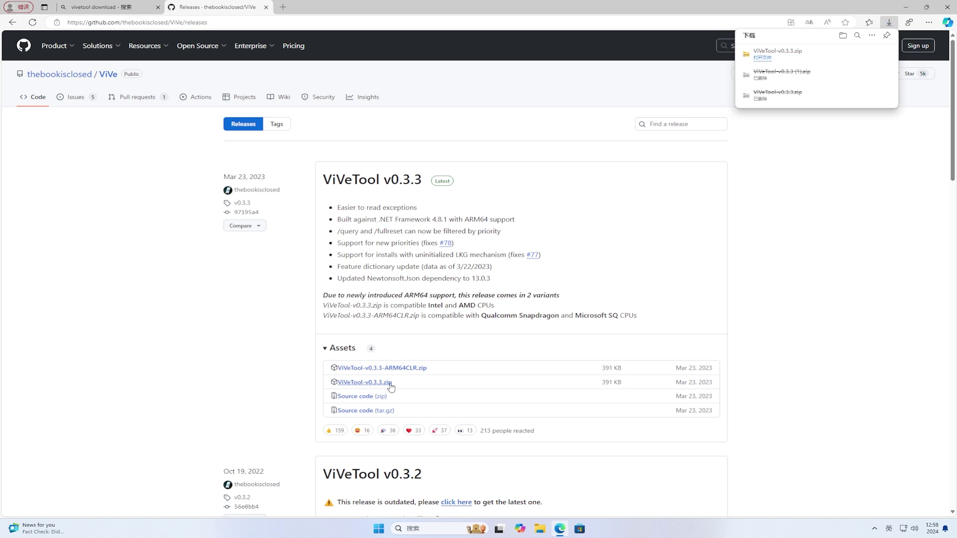
pyautogui.click(862, 57)
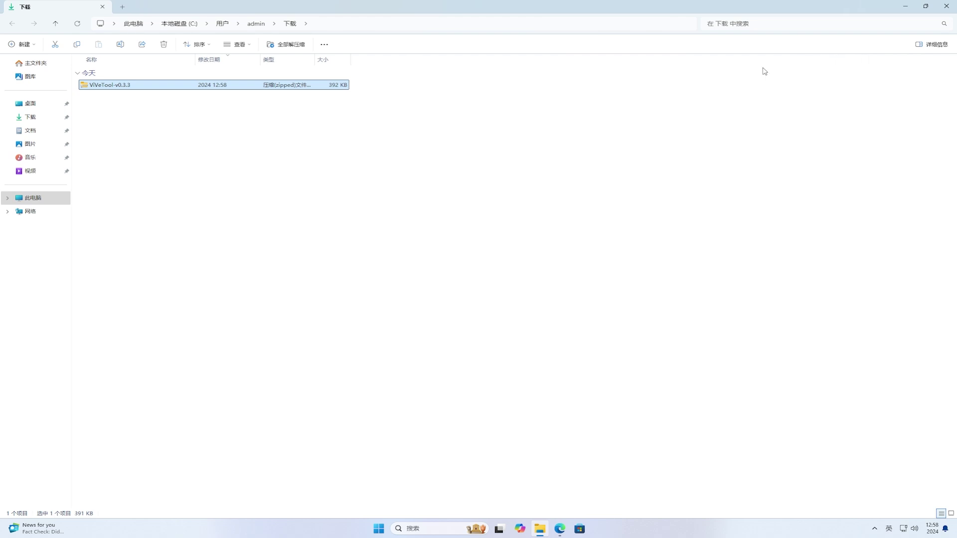
# Extract ViVeTool-v0.3.3.zip to the default ViVeTool-v0.3.3 folder in Downloads.
pyautogui.rightClick(146, 88)
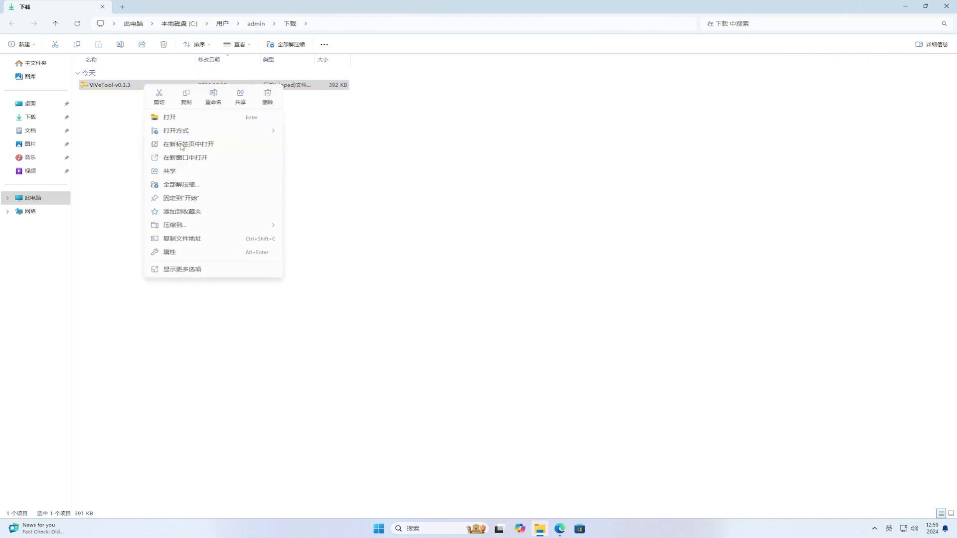
pyautogui.click(215, 187)
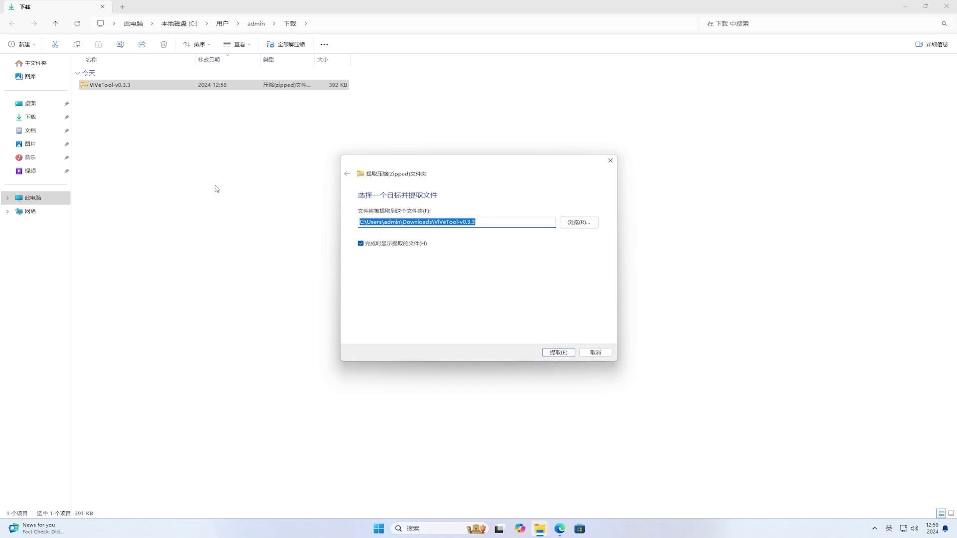
pyautogui.click(557, 353)
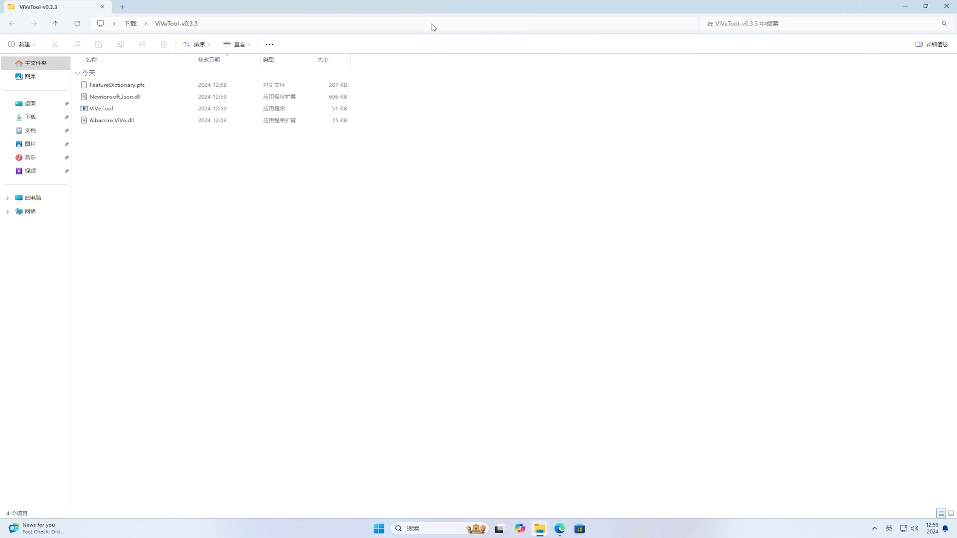
# Copy the ViVeTool-v0.3.3 folder path from the address bar.
pyautogui.click(432, 23)
pyautogui.rightClick(433, 23)
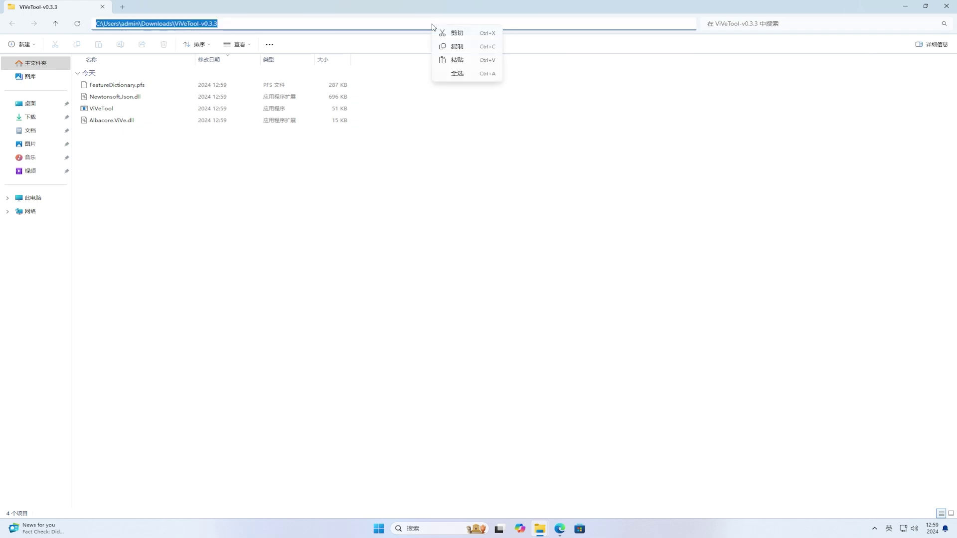
pyautogui.click(458, 49)
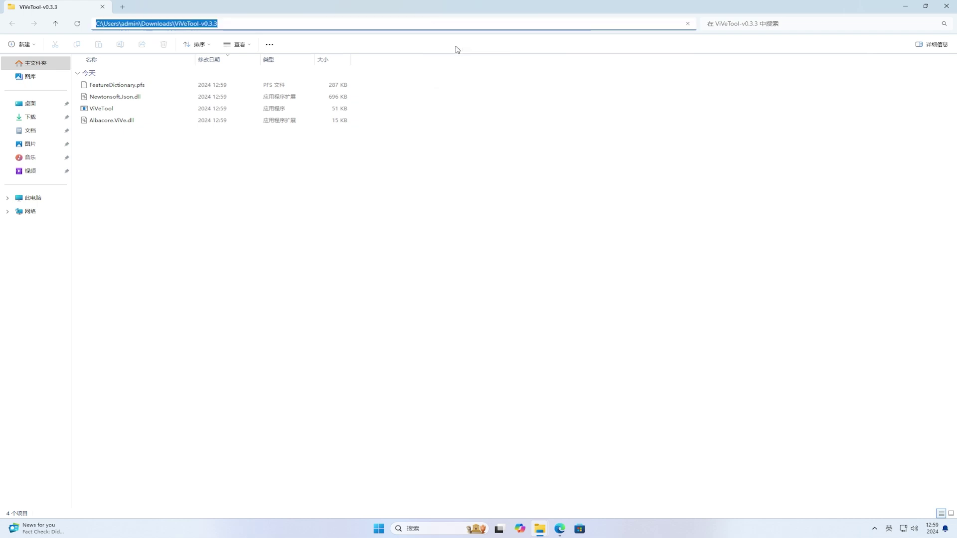
# Close all File Explorer windows and minimise Edge to reveal the desktop.
pyautogui.rightClick(539, 531)
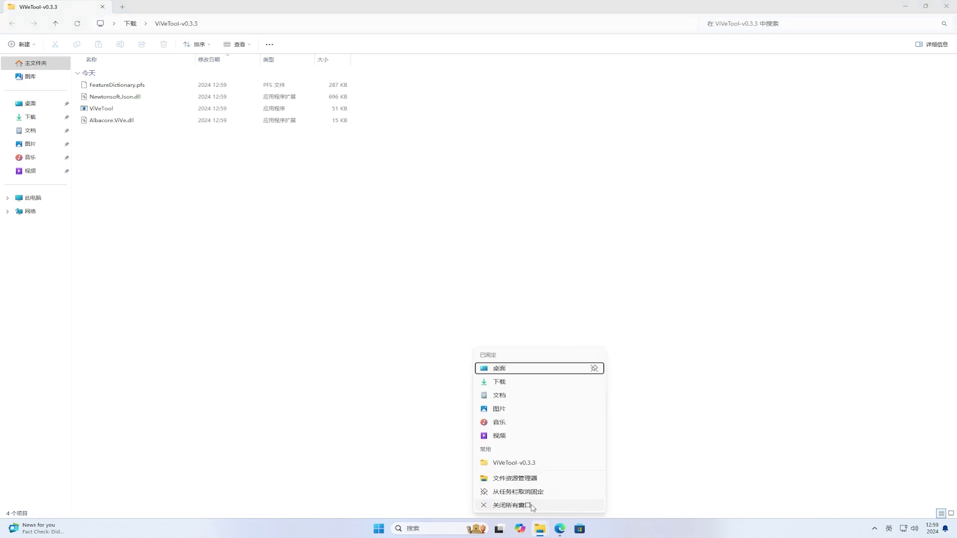
pyautogui.click(532, 506)
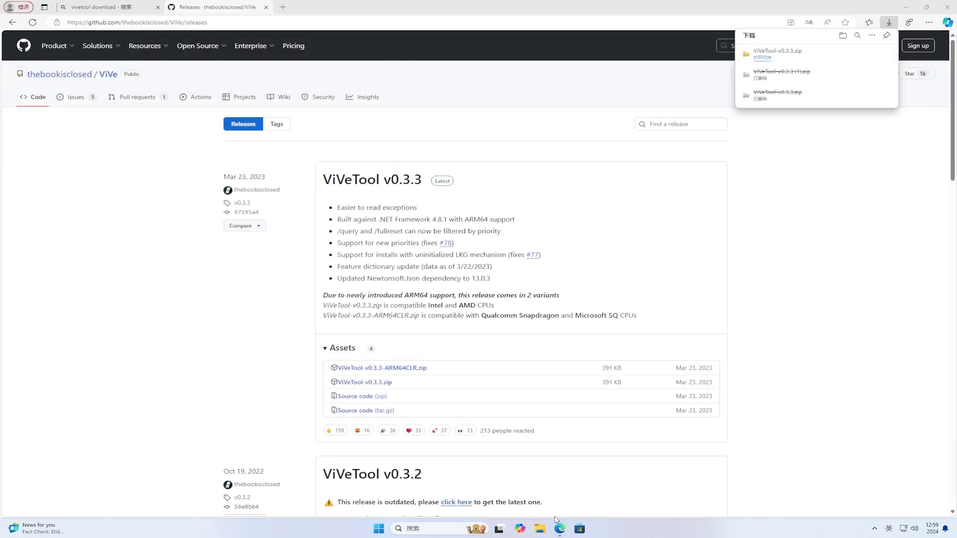
pyautogui.click(559, 529)
pyautogui.click(560, 530)
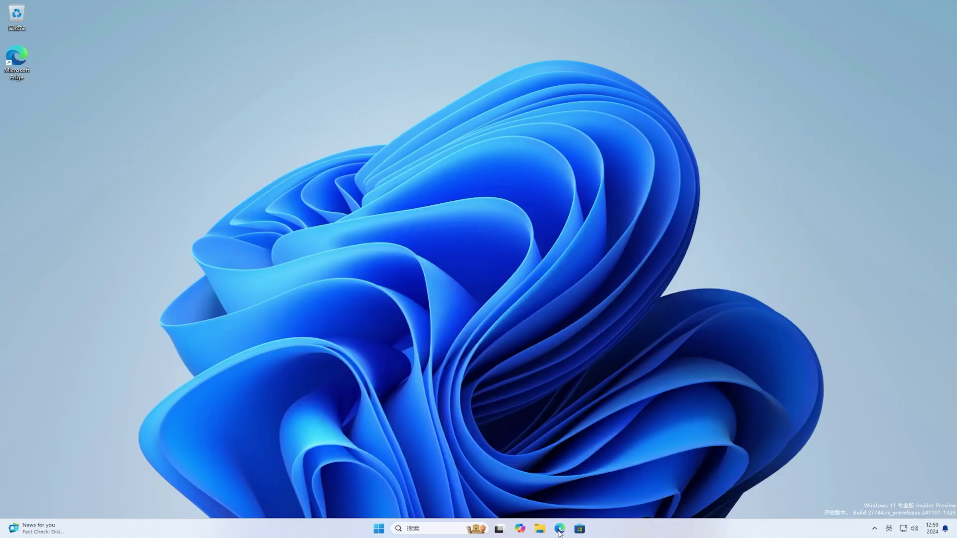
# Open Command Prompt as administrator and move its window toward the screen centre.
pyautogui.click(379, 530)
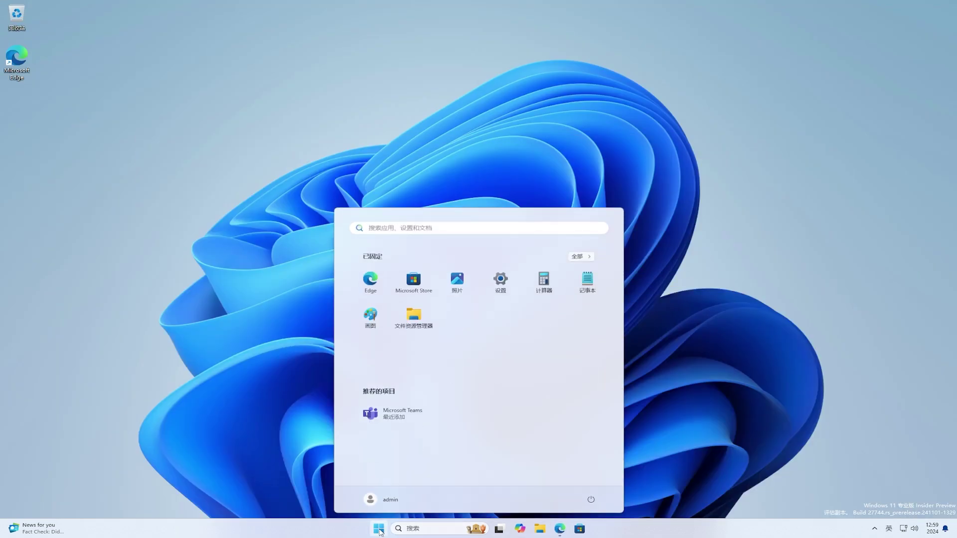
pyautogui.write('cmd')
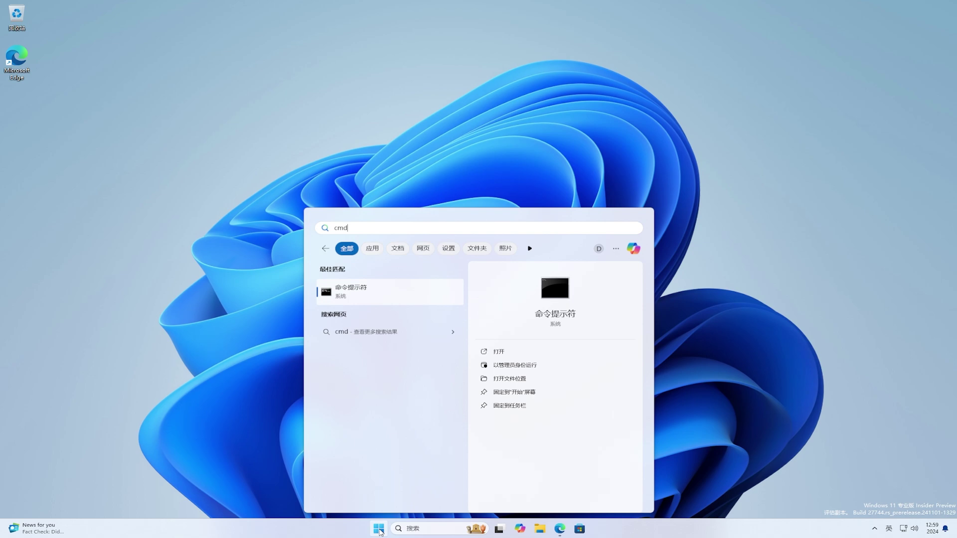
pyautogui.click(528, 365)
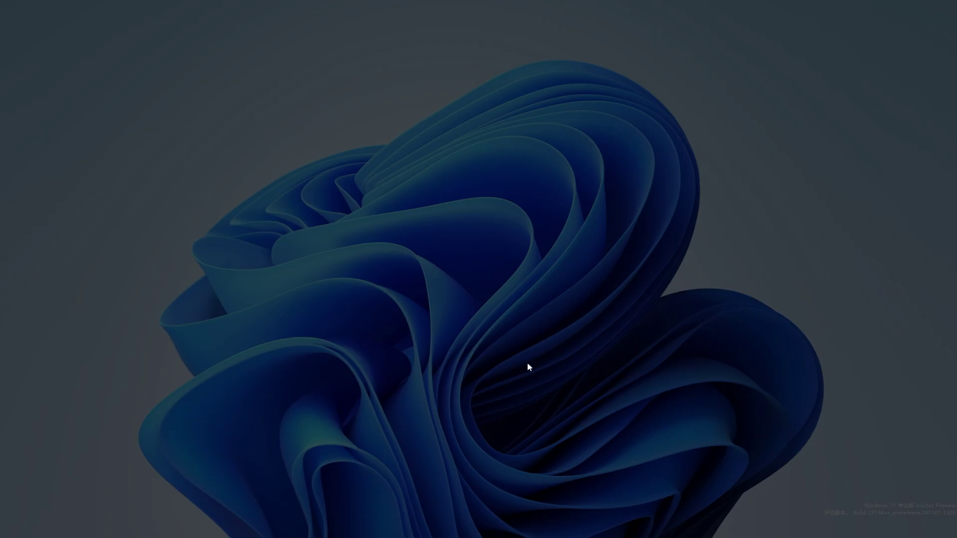
pyautogui.click(451, 325)
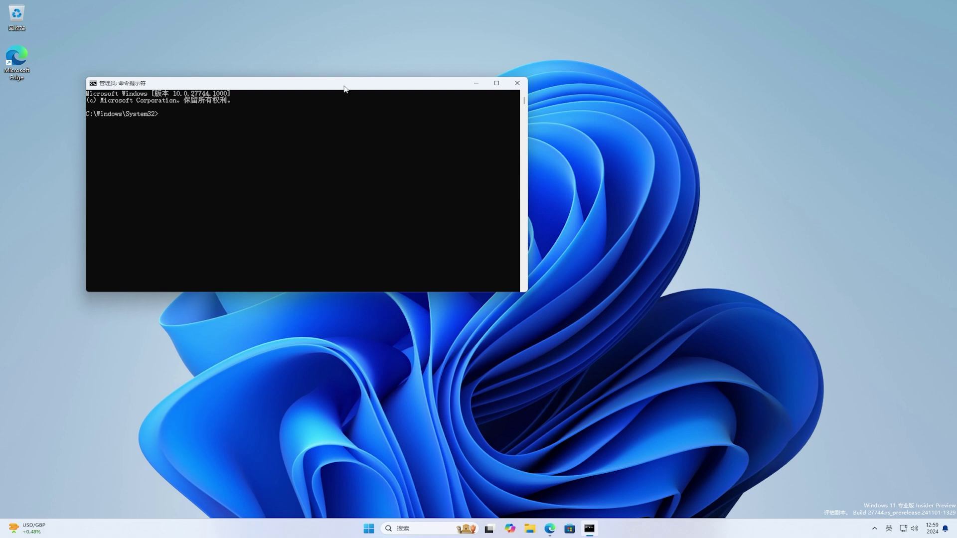
pyautogui.moveTo(344, 84); pyautogui.dragTo(490, 137)
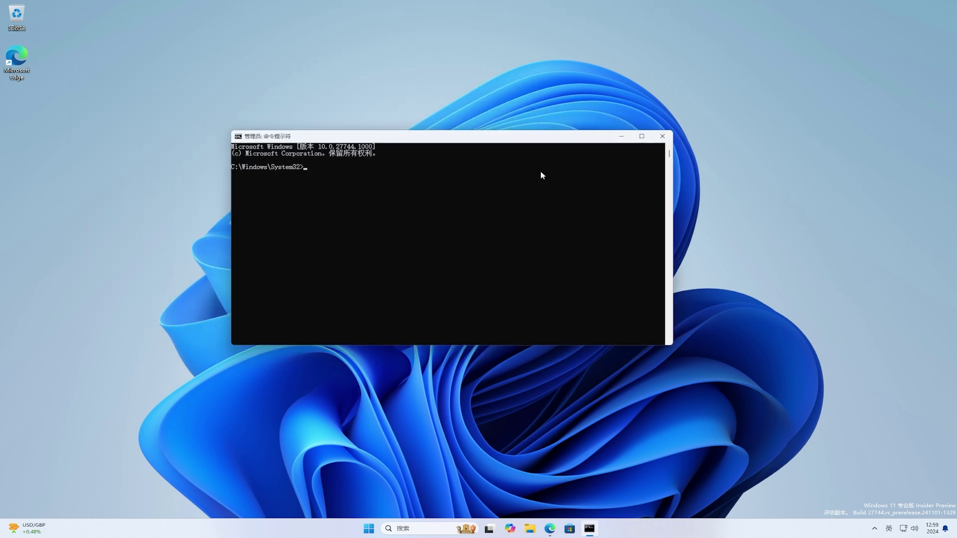
# Change to the pasted ViVeTool folder path and run vivetool /enable /id:47961746.
pyautogui.hotkey('ctrl', 'v')
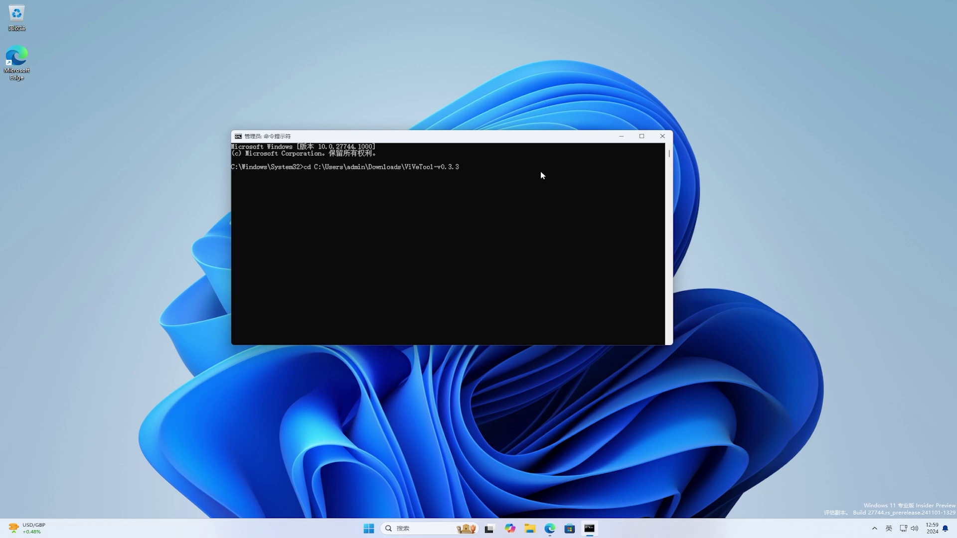
pyautogui.press('Return')
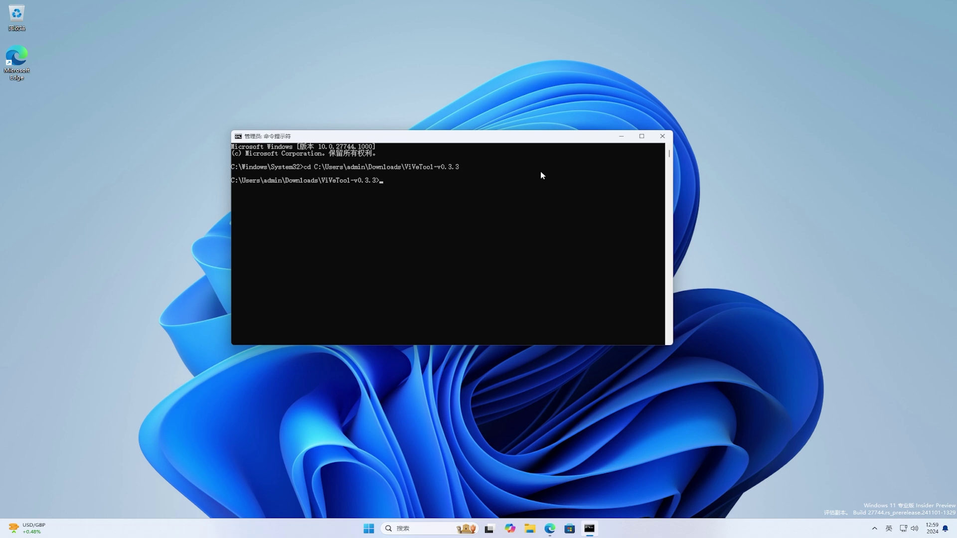
pyautogui.write('vivetool /enable /id:47961746')
pyautogui.press('Return')
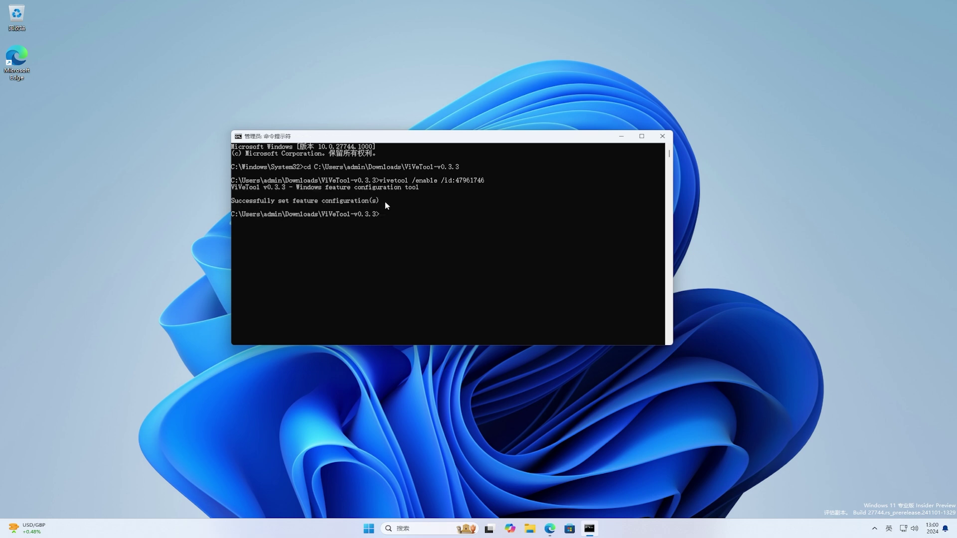
# Close Command Prompt, restart the PC, and open the Start menu after signing back in.
pyautogui.click(662, 136)
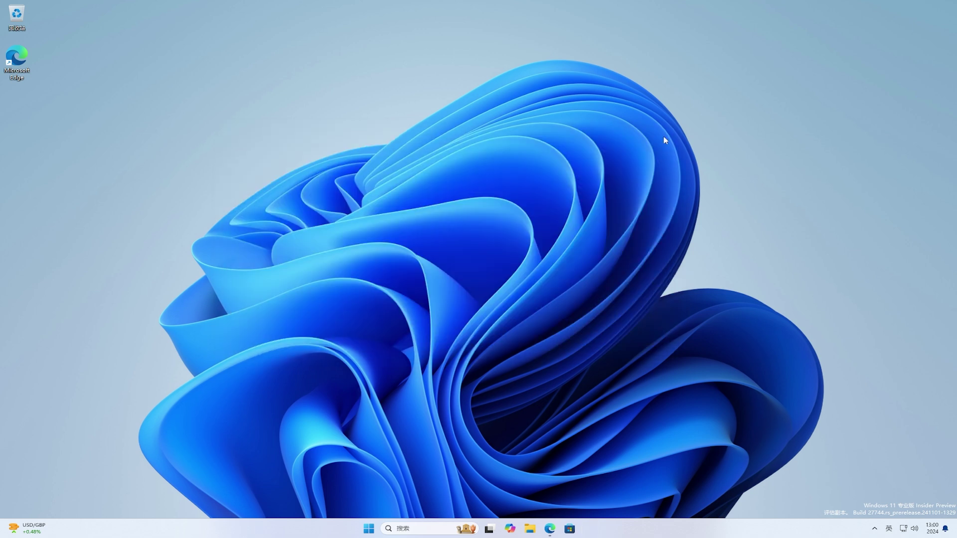
pyautogui.click(379, 528)
pyautogui.click(591, 500)
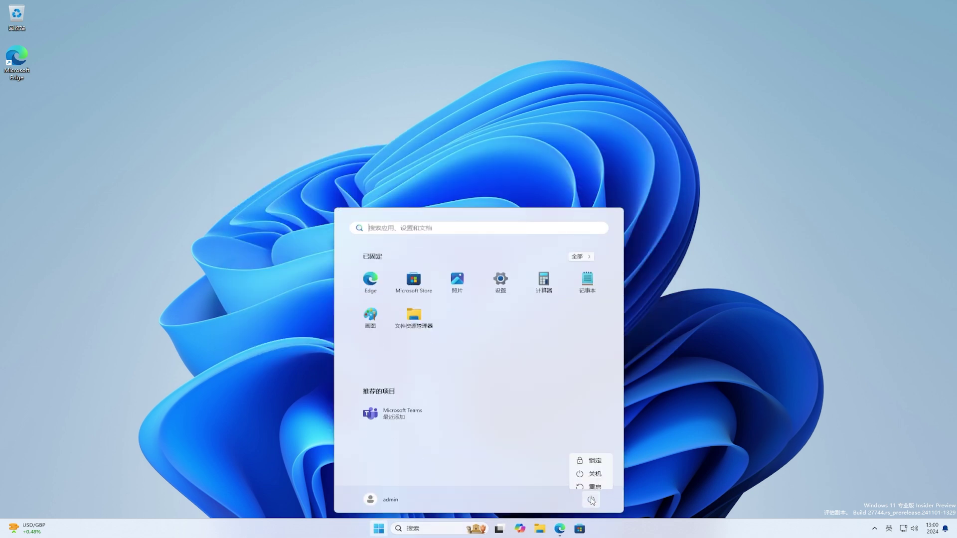
pyautogui.click(594, 482)
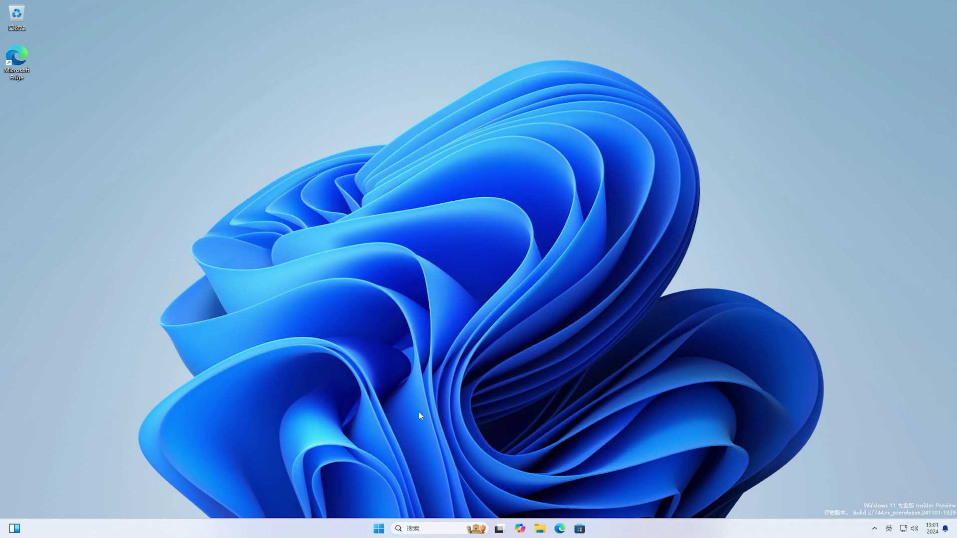
pyautogui.click(379, 531)
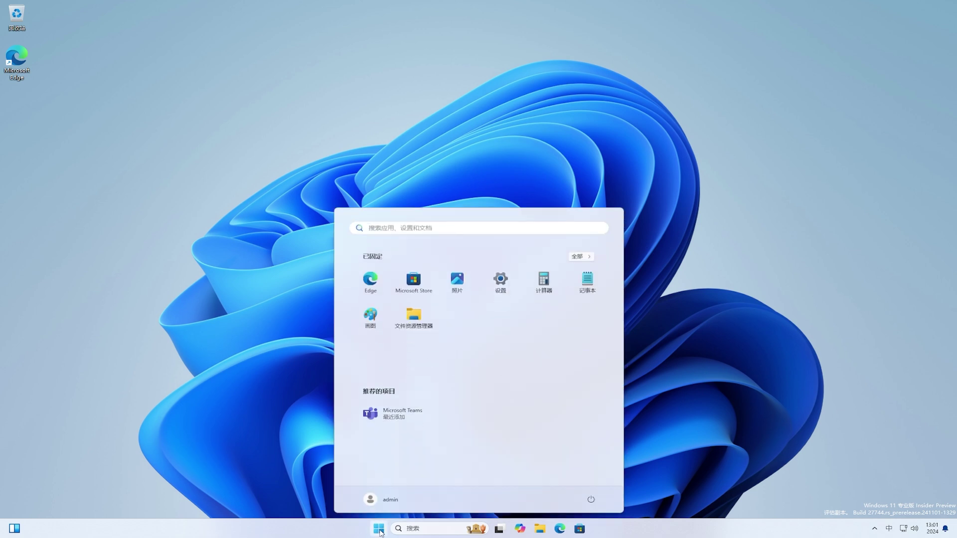
# Launch Notepad, dismiss the autosave tip and briefly check the rewrite options list.
pyautogui.press('shift')
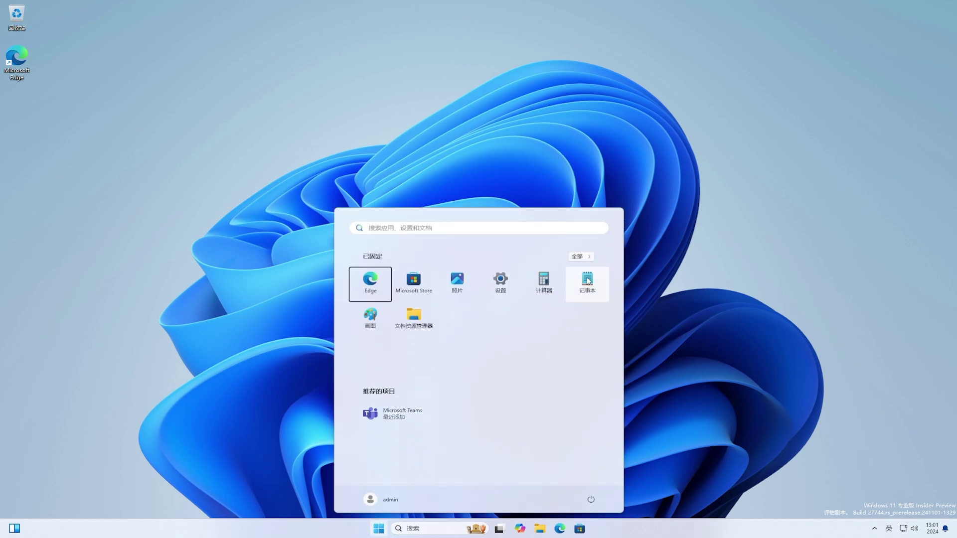
pyautogui.click(588, 281)
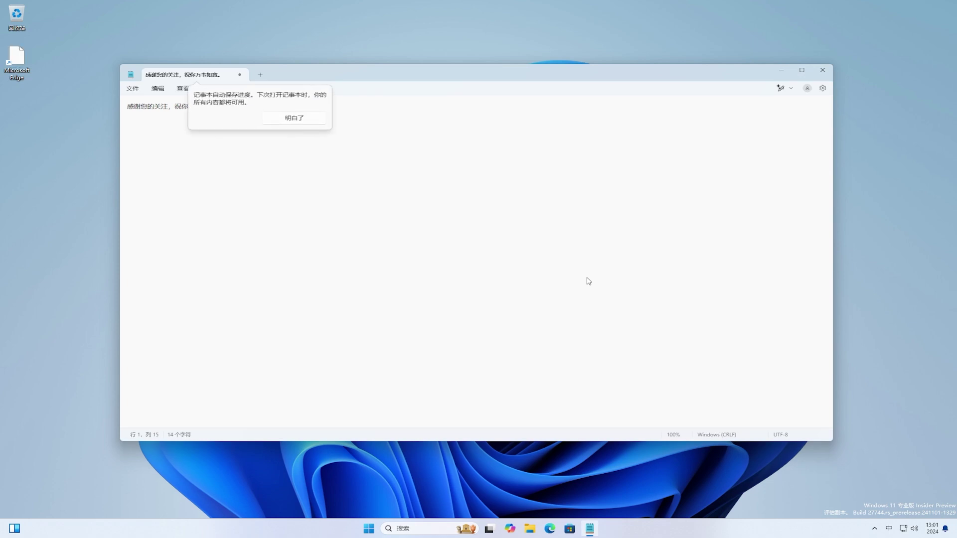
pyautogui.click(304, 118)
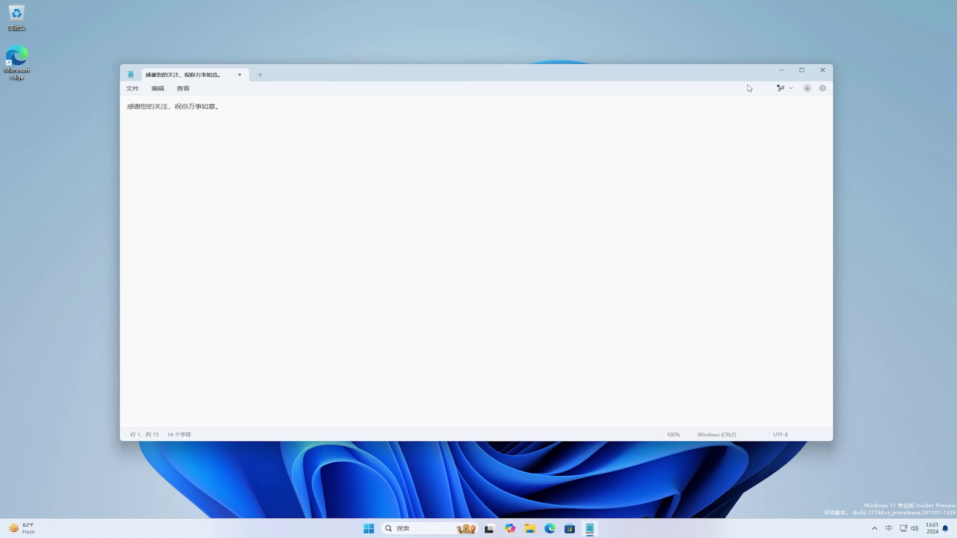
pyautogui.click(791, 89)
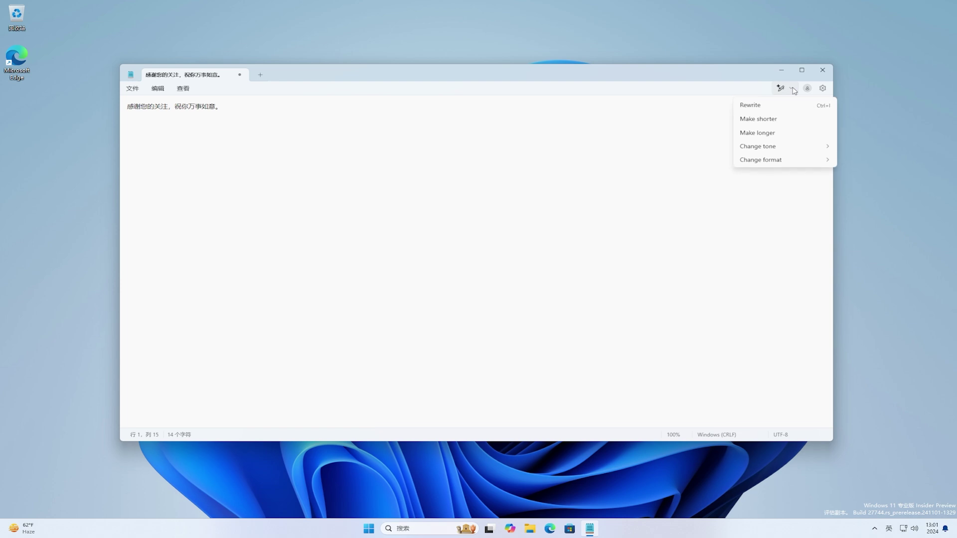
pyautogui.click(792, 89)
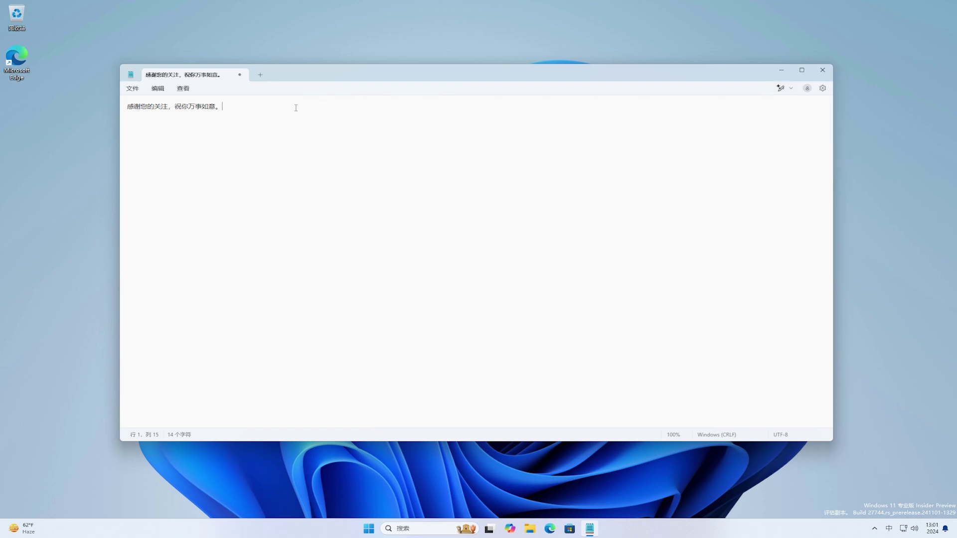
# Select the line 感谢您的关注，祝你万事如意。 and choose Rewrite from its context menu.
pyautogui.keyDown('ctrl'); pyautogui.scroll(16, 297, 109); pyautogui.keyUp('ctrl')
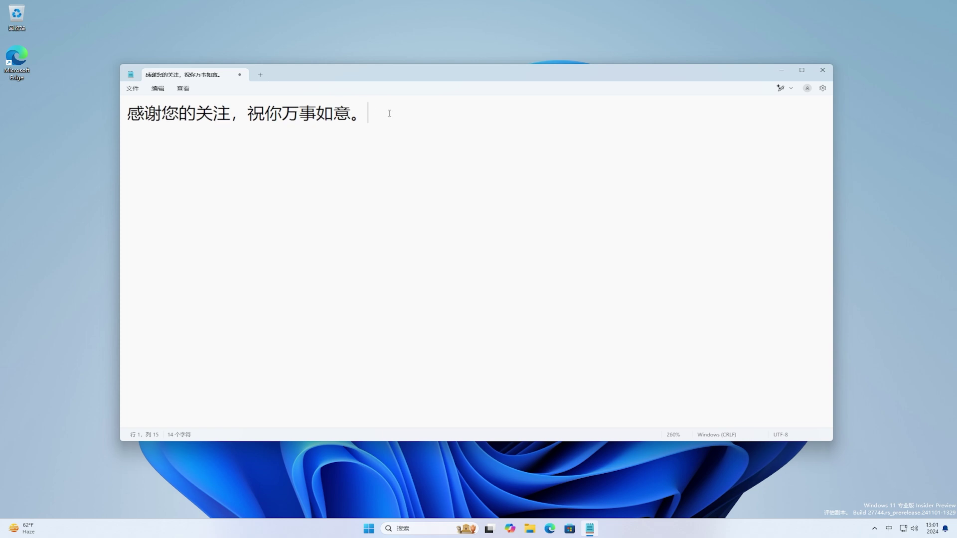
pyautogui.moveTo(376, 113); pyautogui.dragTo(135, 116)
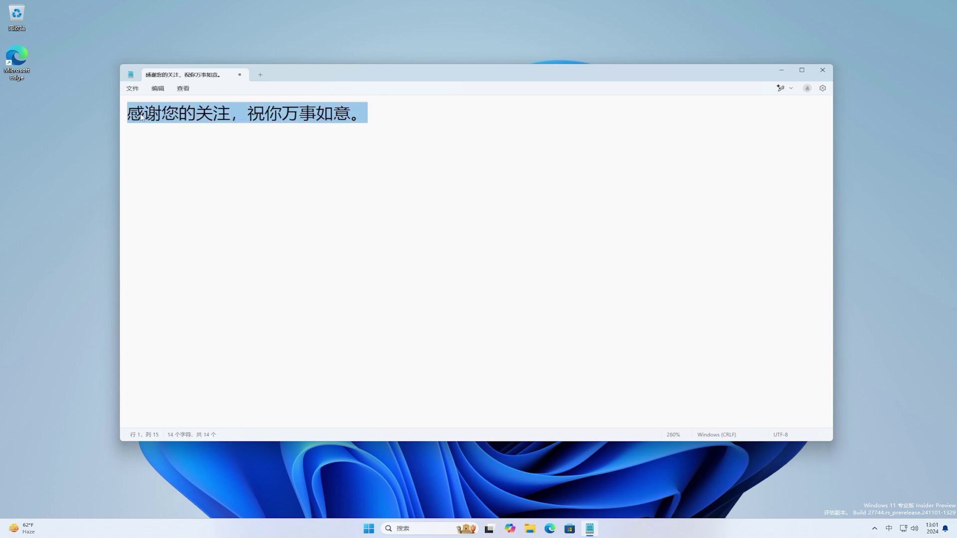
pyautogui.rightClick(361, 115)
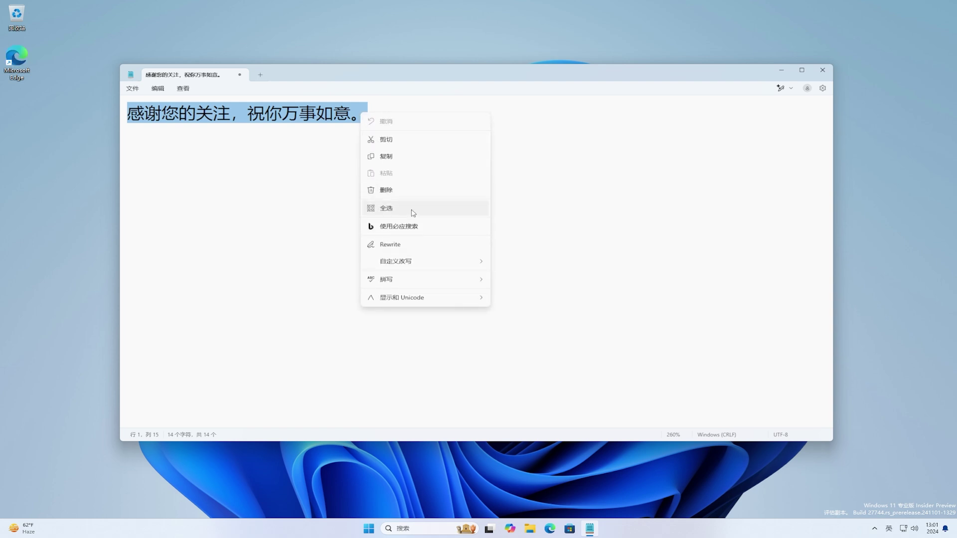
pyautogui.click(439, 246)
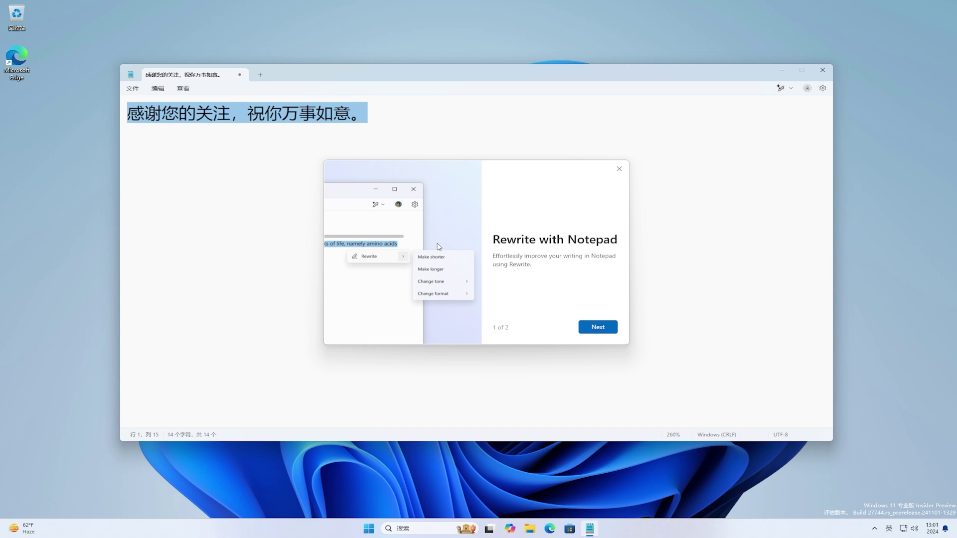
# Page through the Rewrite introduction and sign in with the existing Microsoft account to generate suggestions.
pyautogui.click(599, 329)
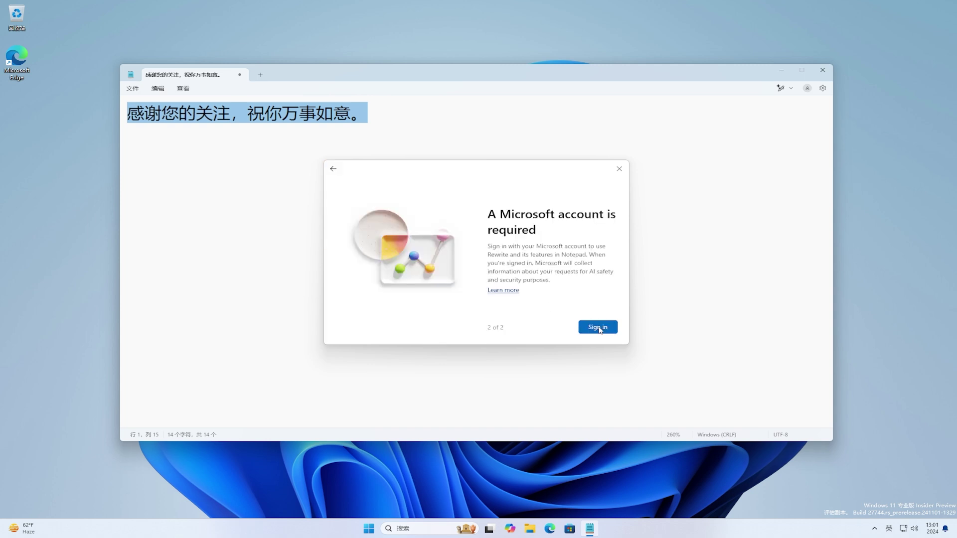
pyautogui.click(599, 328)
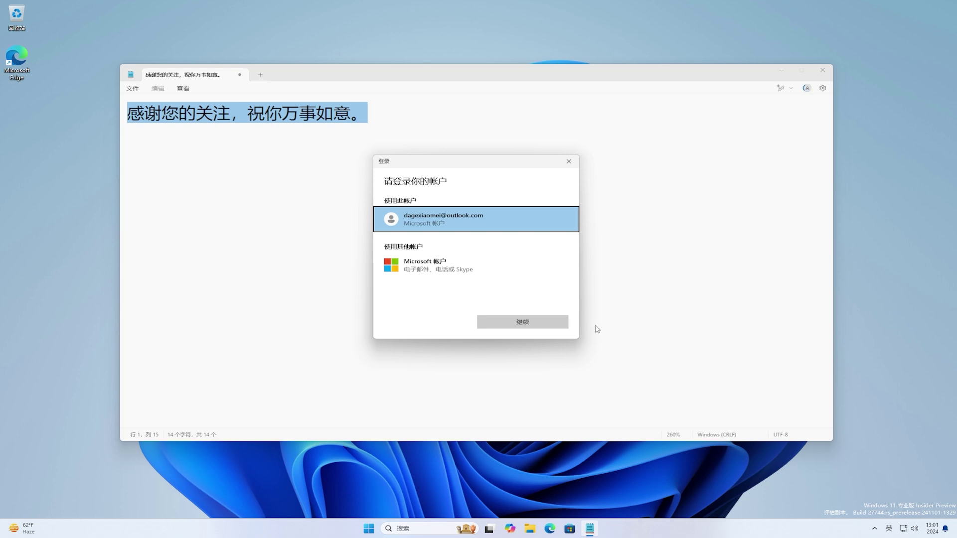
pyautogui.click(472, 223)
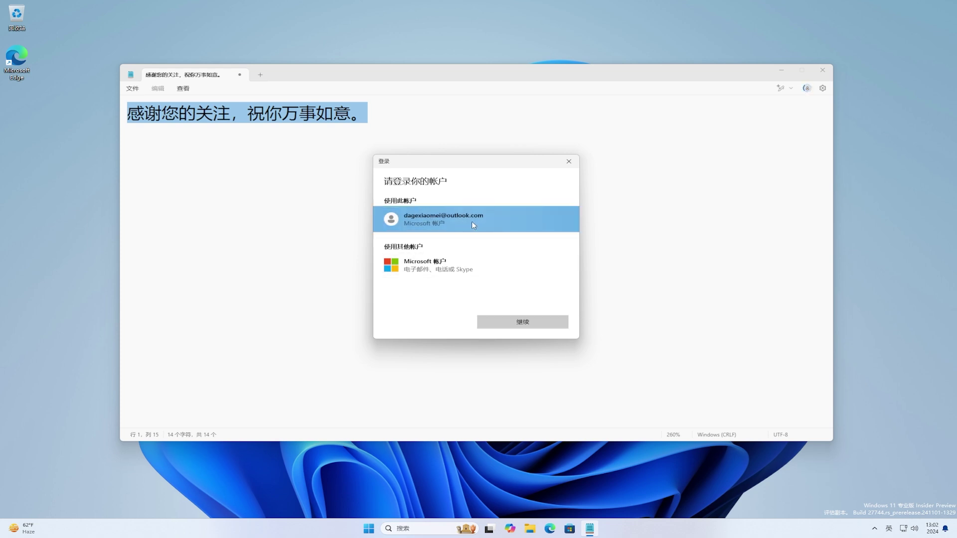
pyautogui.click(543, 321)
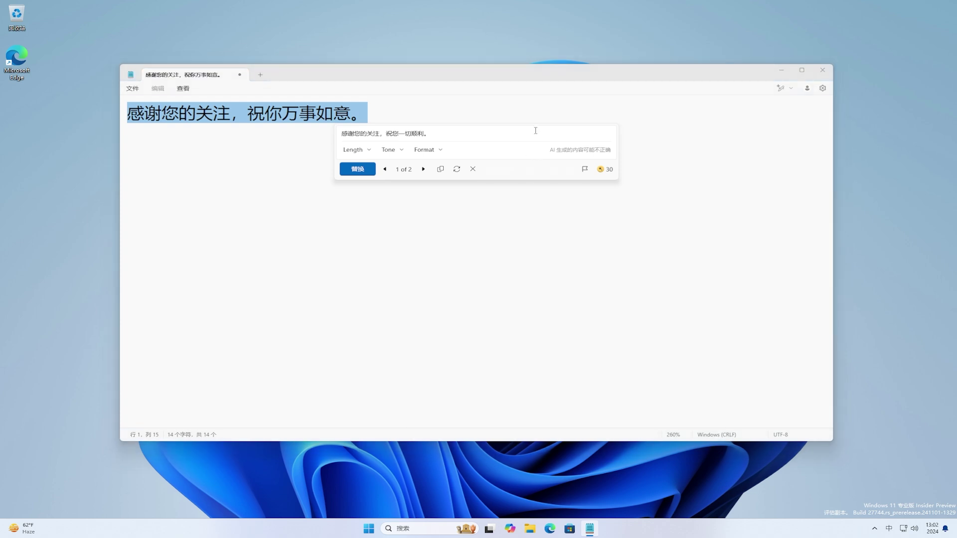
# Drag the Rewrite panel lower, then preview the Length, Tone and Format dropdowns.
pyautogui.moveTo(538, 173); pyautogui.dragTo(542, 245)
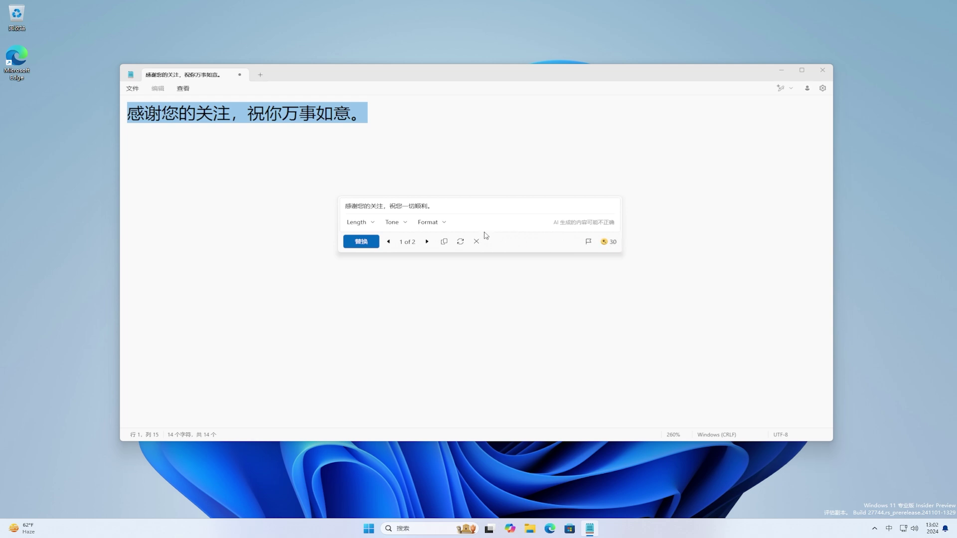
pyautogui.click(374, 224)
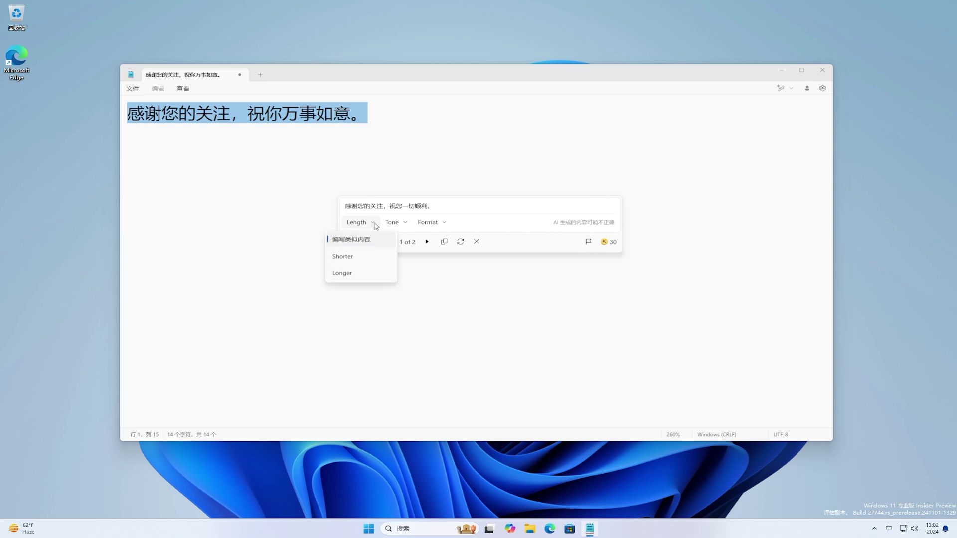
pyautogui.click(376, 226)
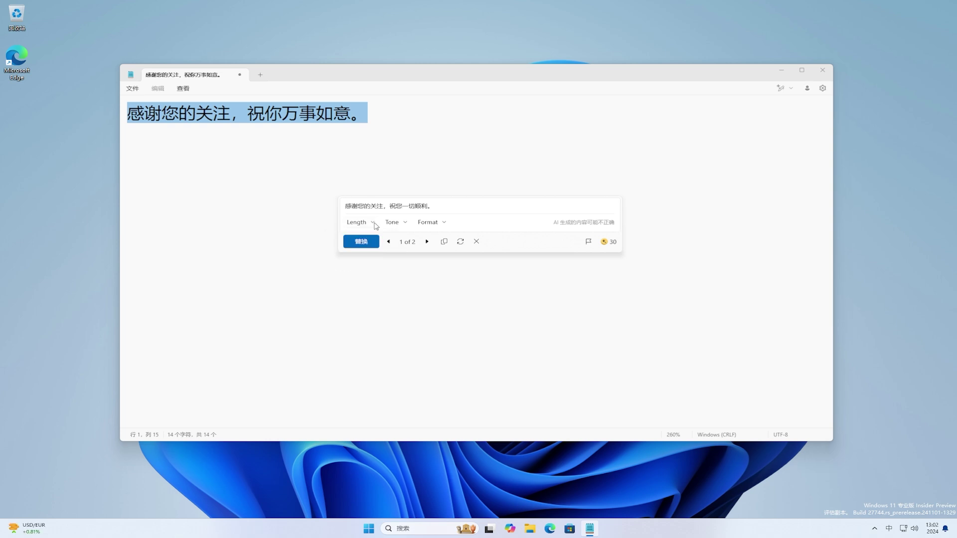
pyautogui.click(406, 225)
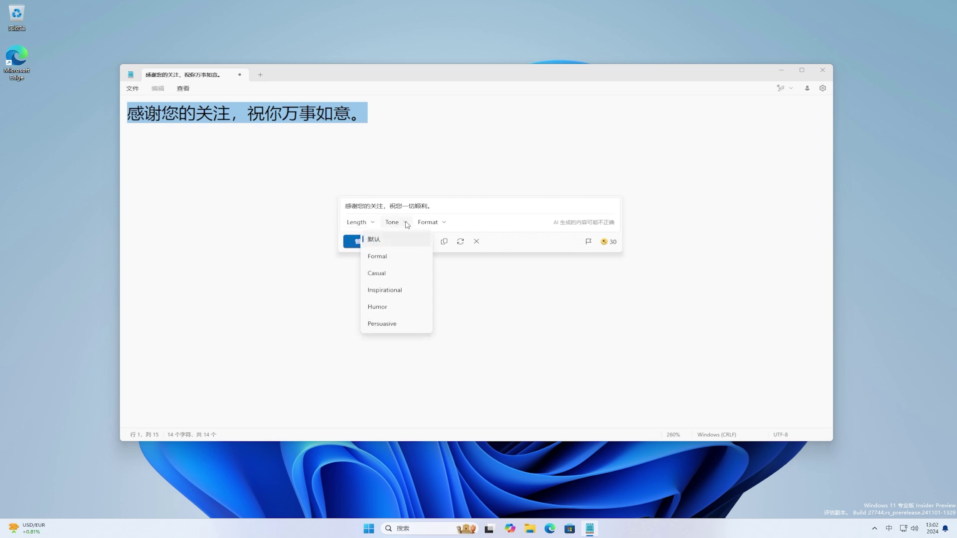
pyautogui.click(408, 225)
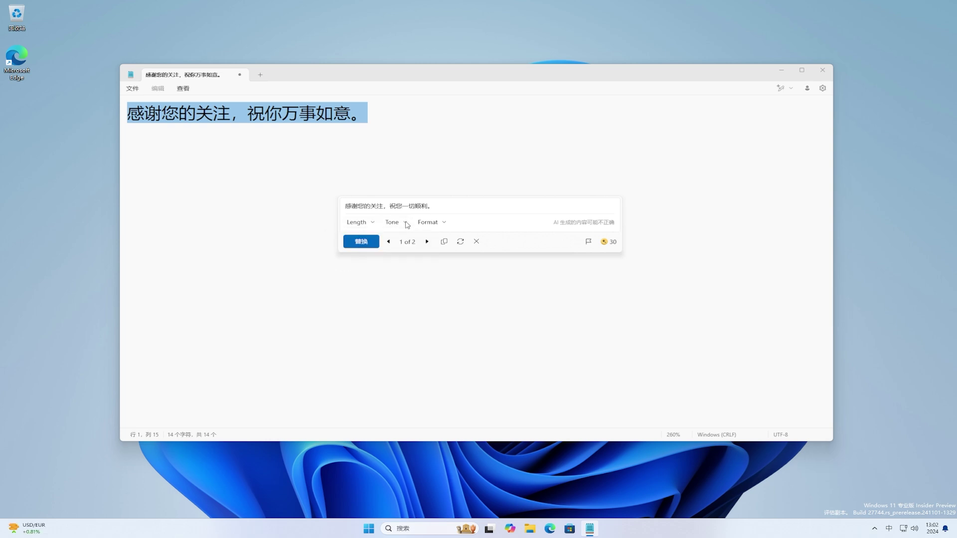
pyautogui.click(447, 227)
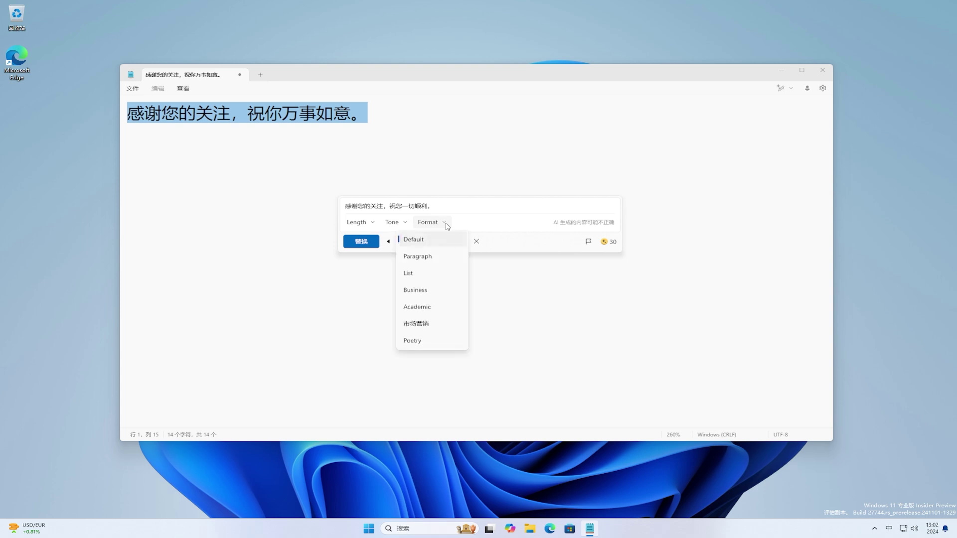
pyautogui.click(447, 227)
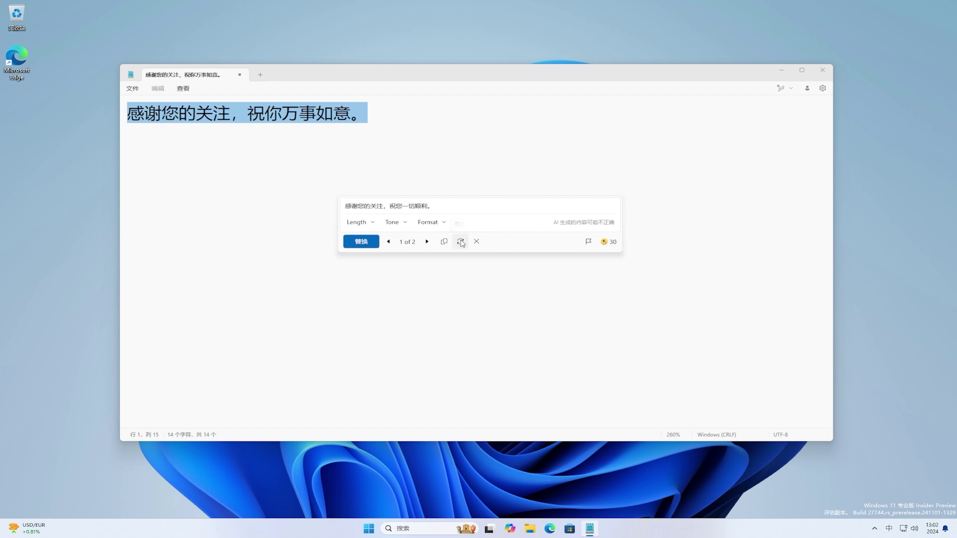
# Regenerate and retry the rewrite, browse suggestions, and regenerate again toward 谢谢您的关心，祝您顺利。.
pyautogui.click(461, 243)
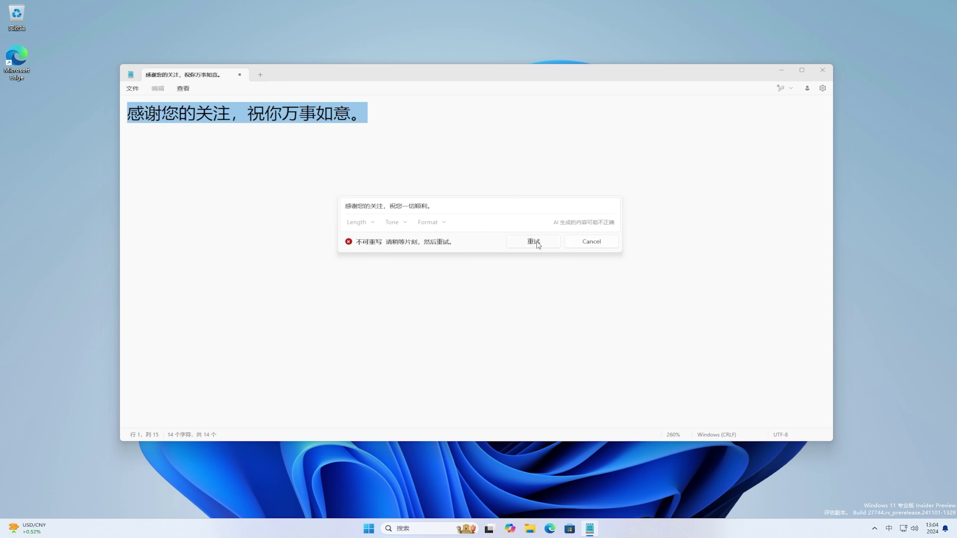
pyautogui.click(535, 242)
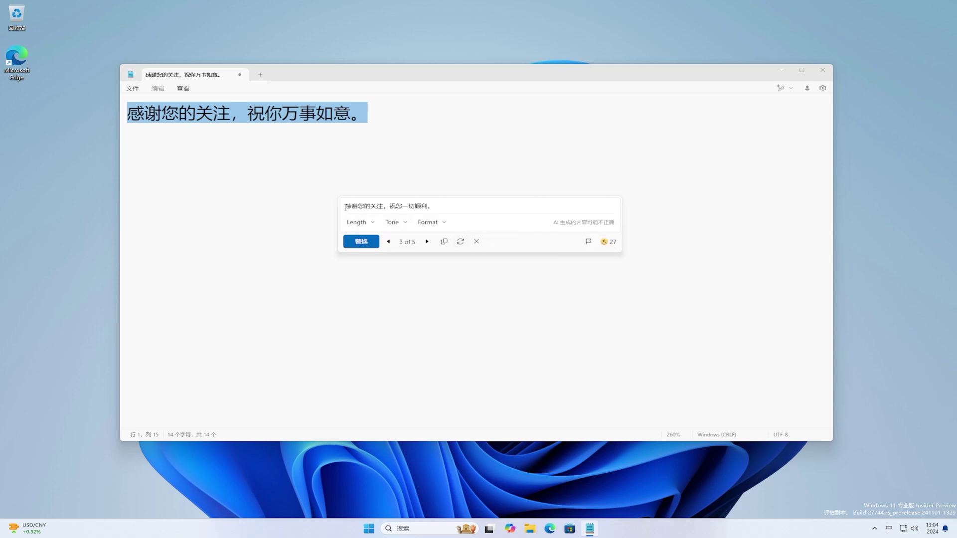
pyautogui.click(389, 242)
pyautogui.click(427, 243)
pyautogui.click(426, 242)
pyautogui.click(427, 243)
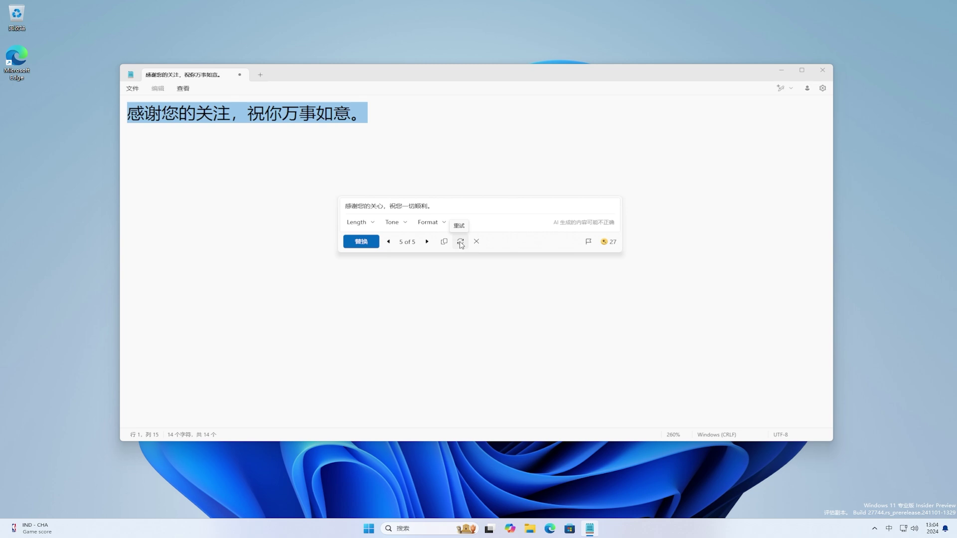
pyautogui.click(461, 243)
# Close Notepad and launch Paint from Start, dismissing the Image Creator tip.
pyautogui.click(823, 70)
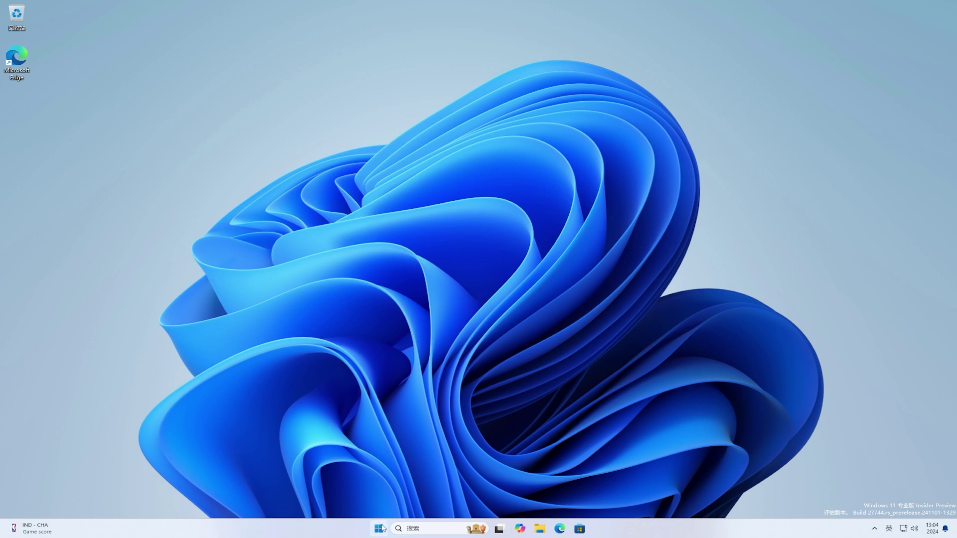
pyautogui.click(380, 528)
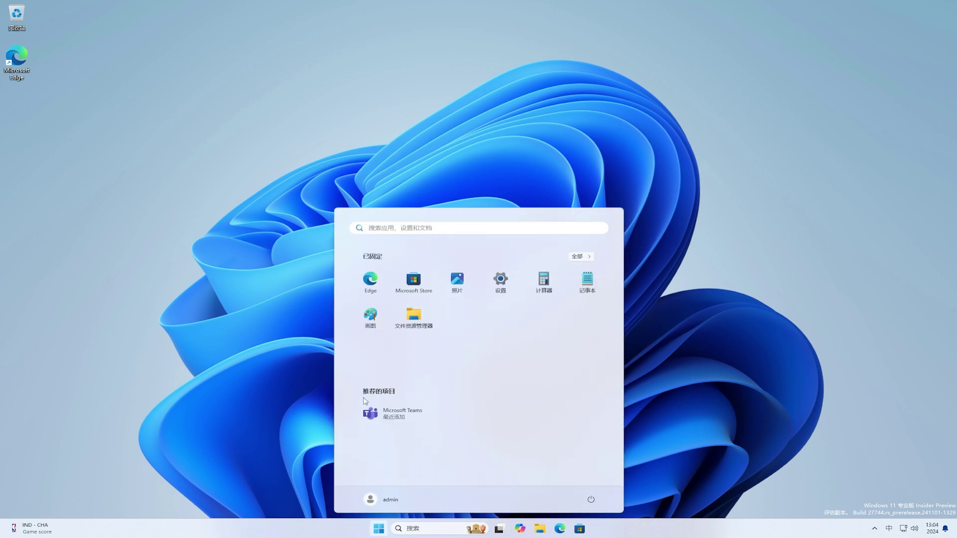
pyautogui.click(369, 320)
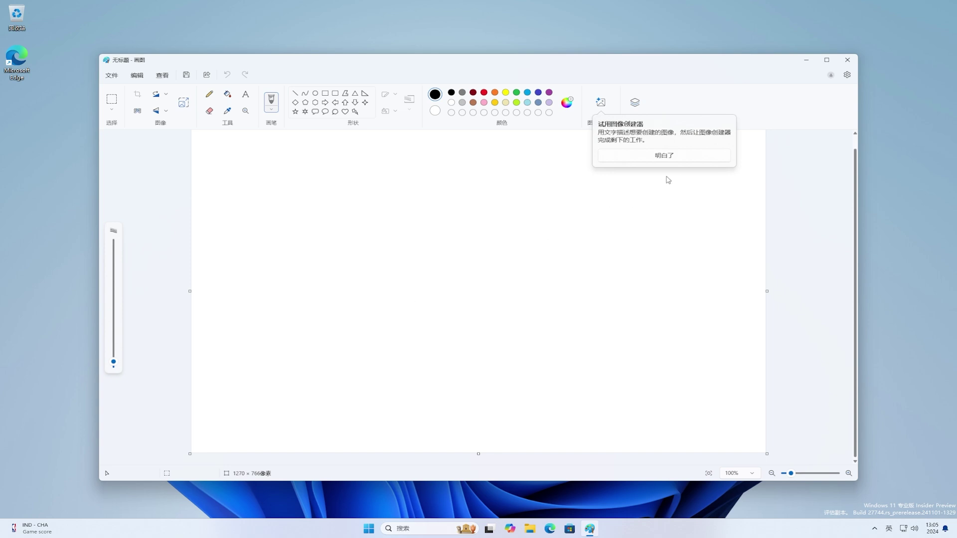
pyautogui.click(692, 158)
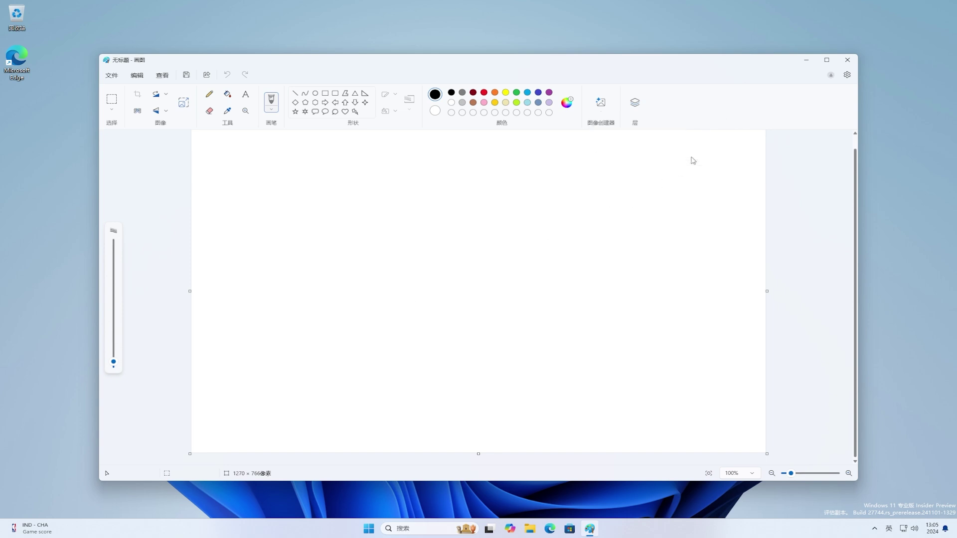
# Check Paint's version 11.2410.28.0 in Settings, then return to the blank canvas.
pyautogui.click(847, 75)
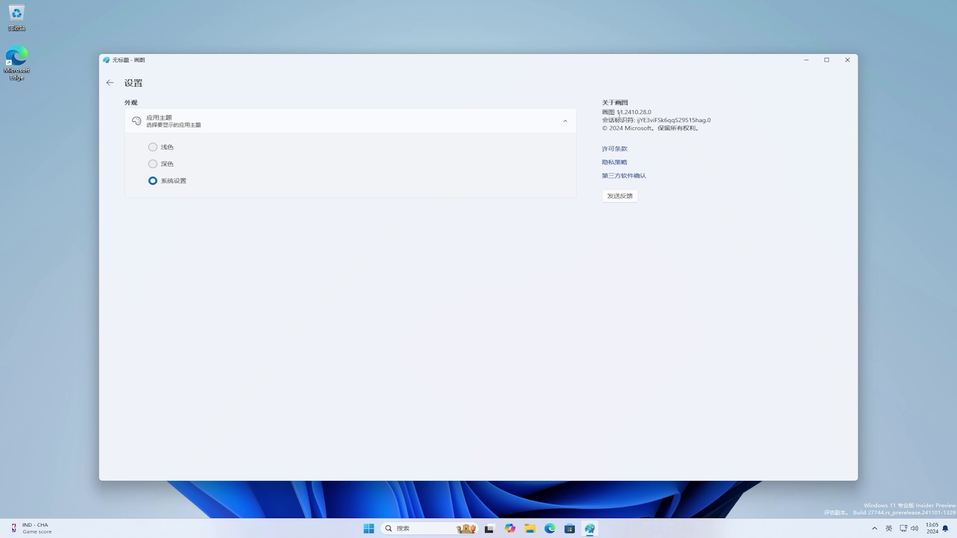
pyautogui.moveTo(617, 114); pyautogui.dragTo(659, 109)
pyautogui.click(666, 110)
pyautogui.click(110, 82)
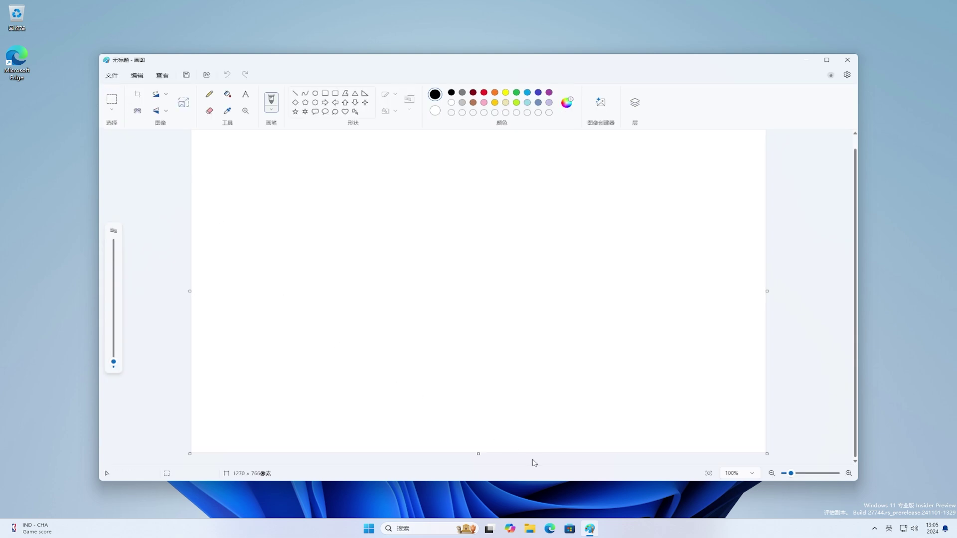
# Open Edge maximized and navigate via bing.com to baidu.com.
pyautogui.click(552, 530)
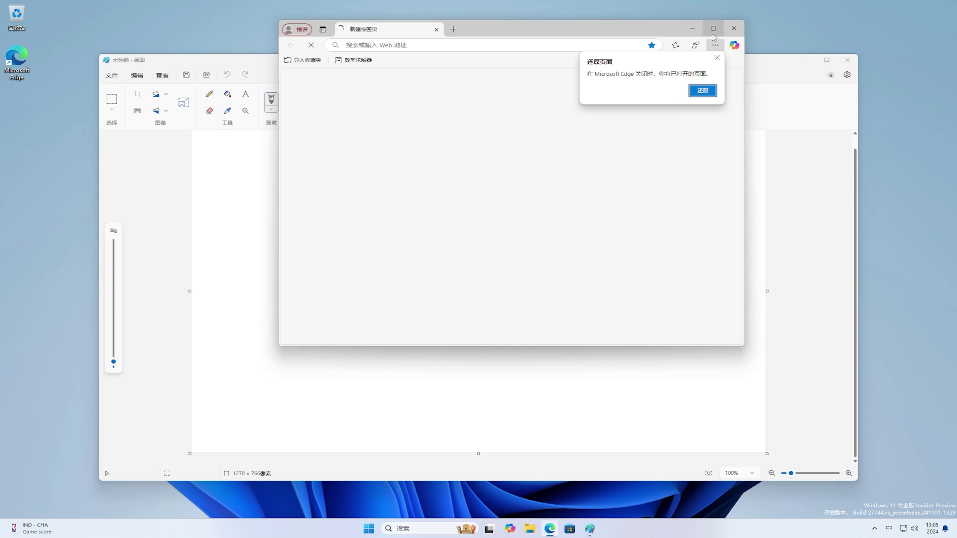
pyautogui.click(713, 31)
pyautogui.click(715, 24)
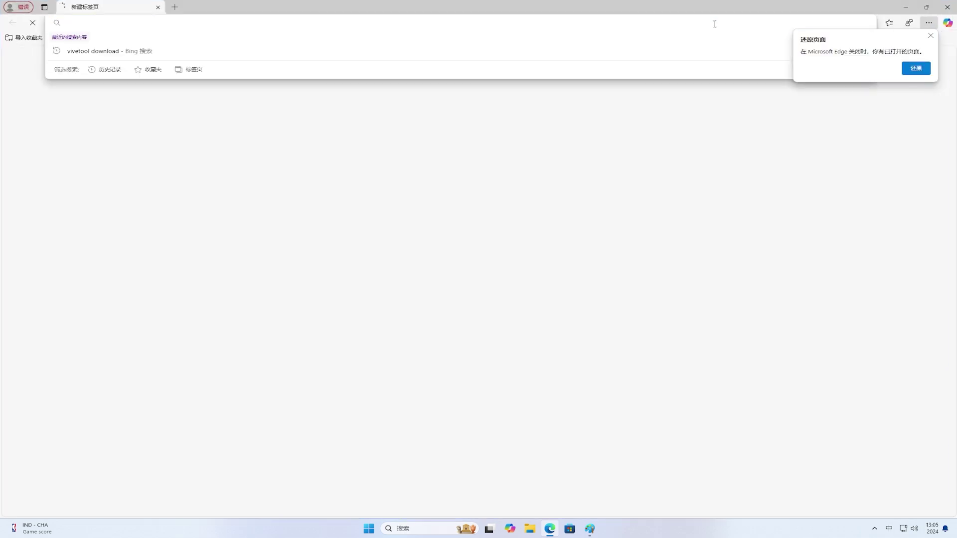
pyautogui.write('bing.com')
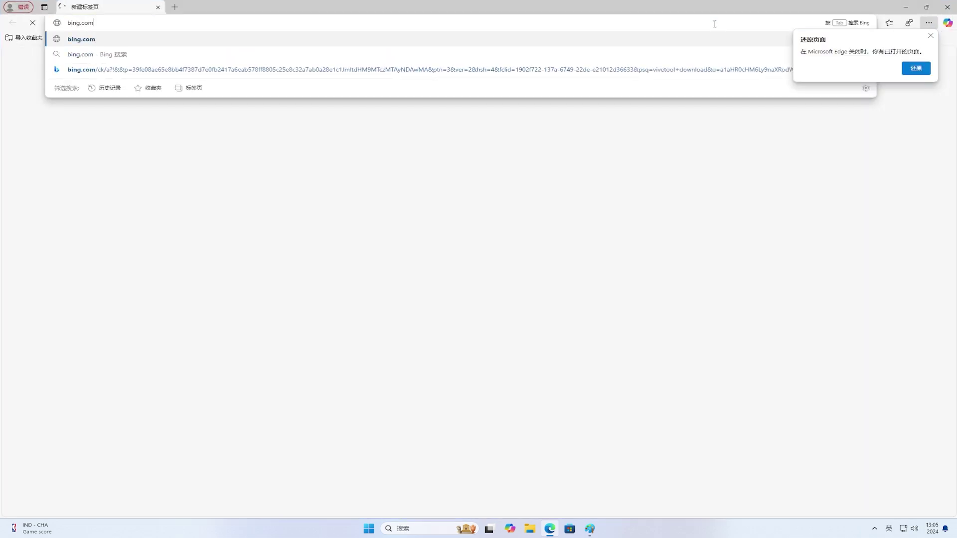
pyautogui.press('Return')
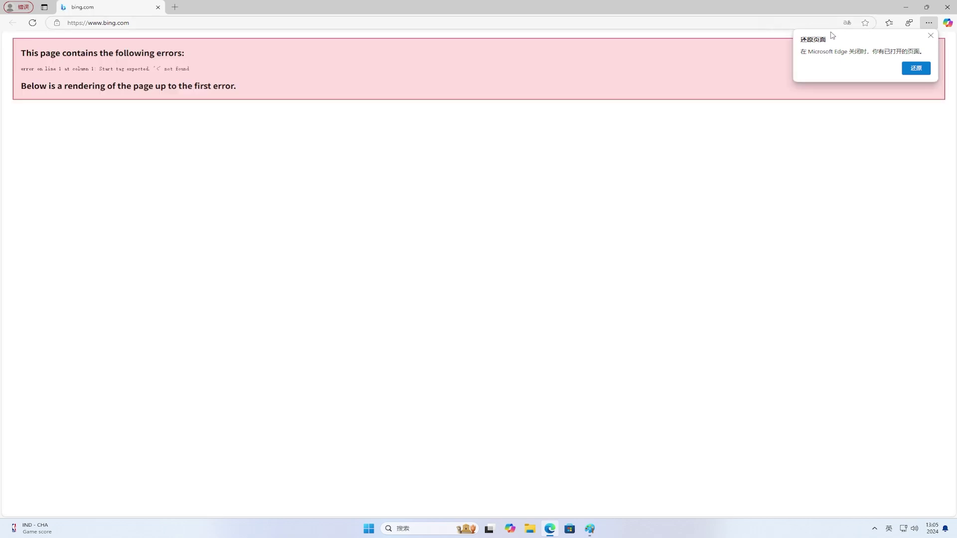
pyautogui.click(931, 35)
pyautogui.click(795, 23)
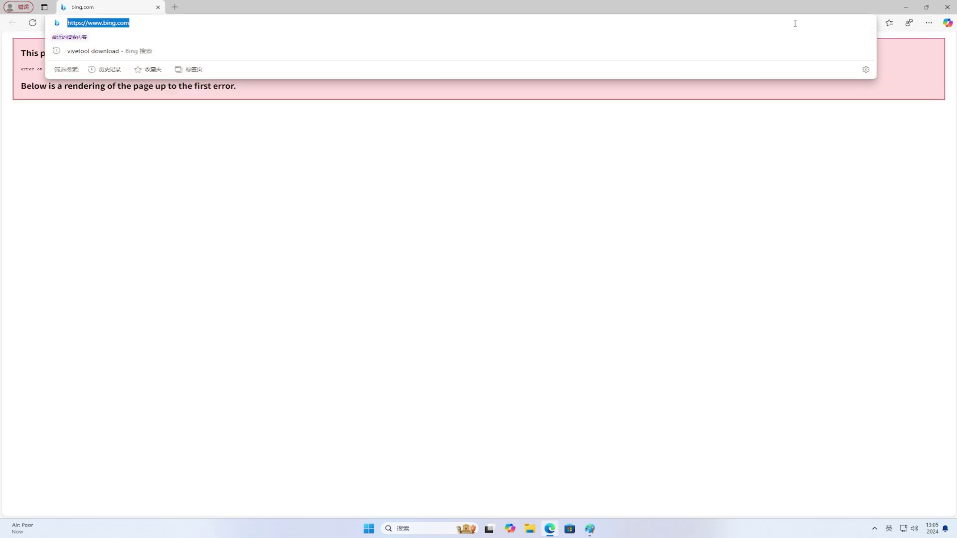
pyautogui.press('Return')
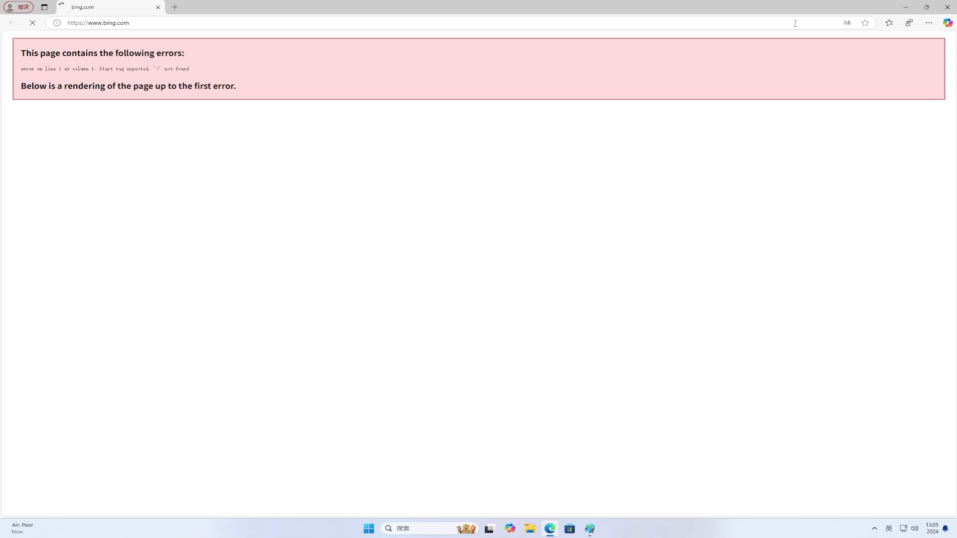
pyautogui.click(795, 24)
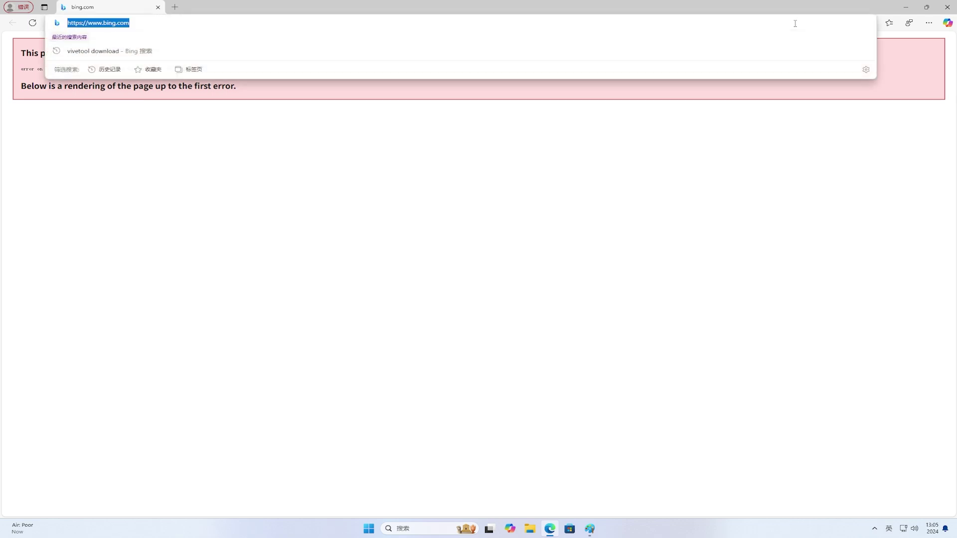
pyautogui.write('baidu.com')
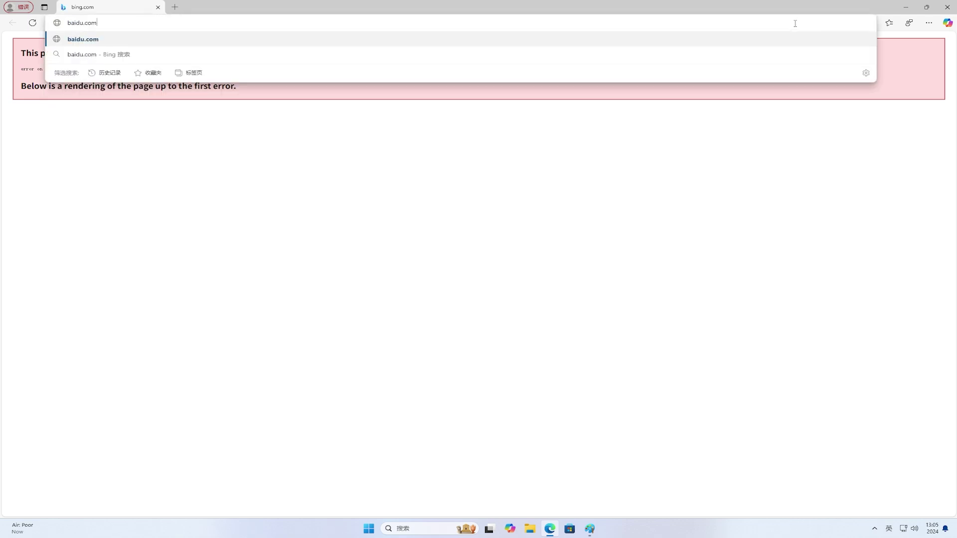
pyautogui.press('Return')
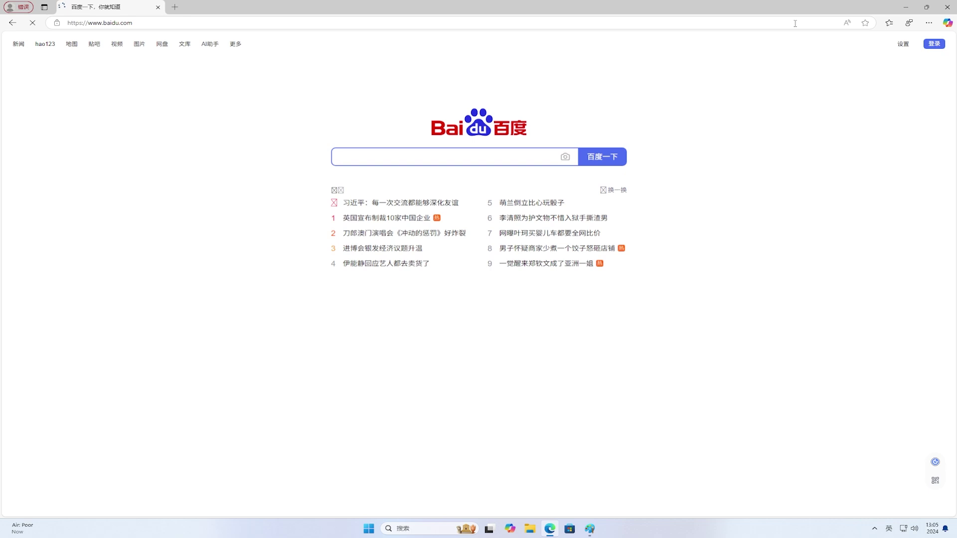
# Search Baidu for 山, typing it with Chinese pinyin input.
pyautogui.press('shift')
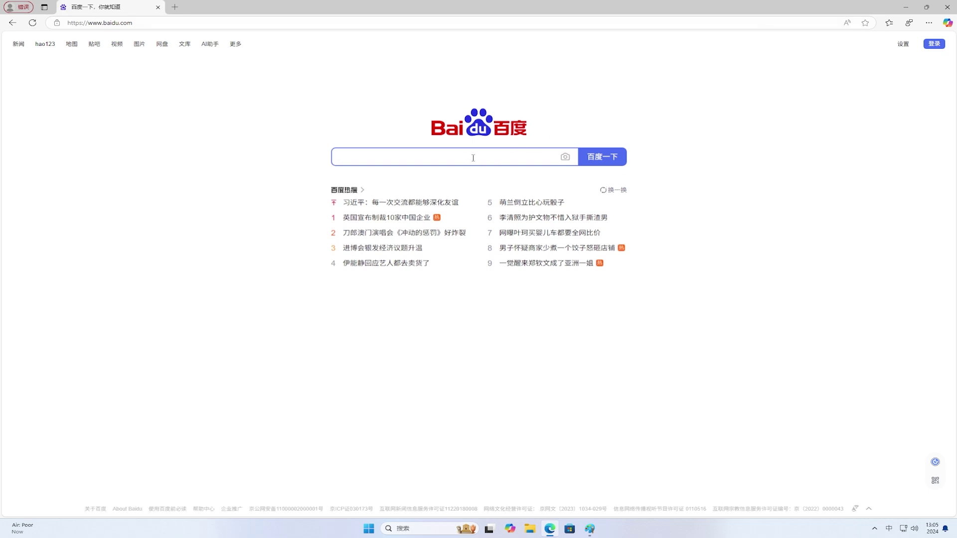
pyautogui.write('shan')
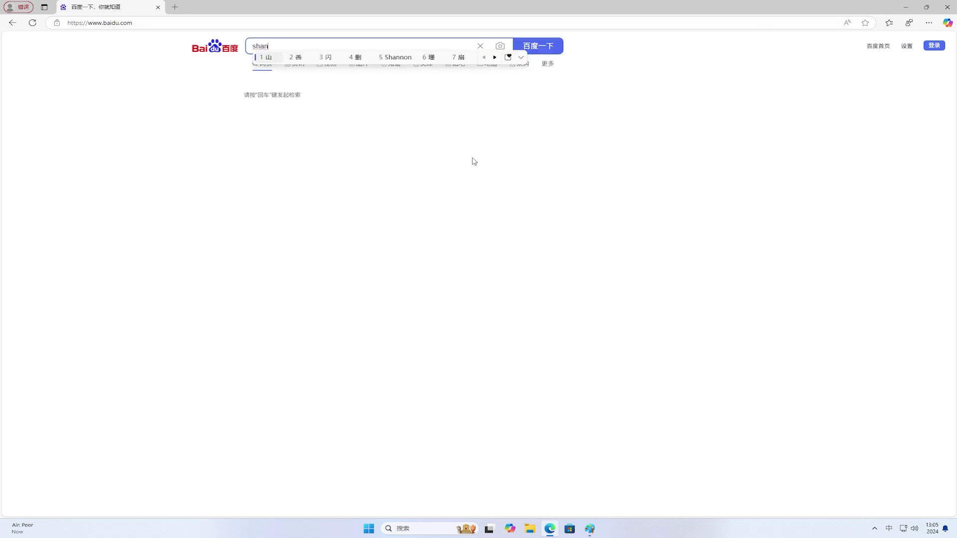
pyautogui.press('space')
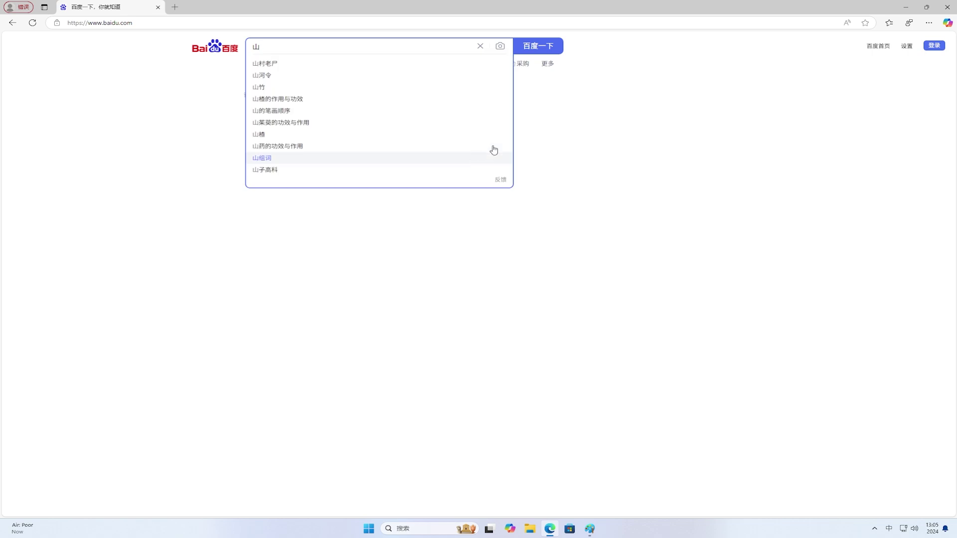
pyautogui.click(552, 48)
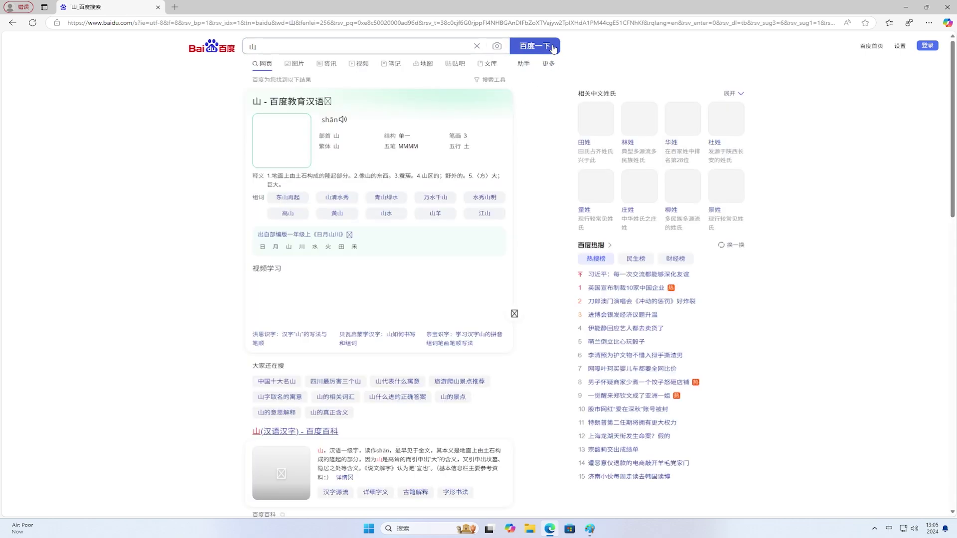
# Browse Baidu image results for 山 and open the snowy-mountain photo with grazing animals.
pyautogui.click(301, 67)
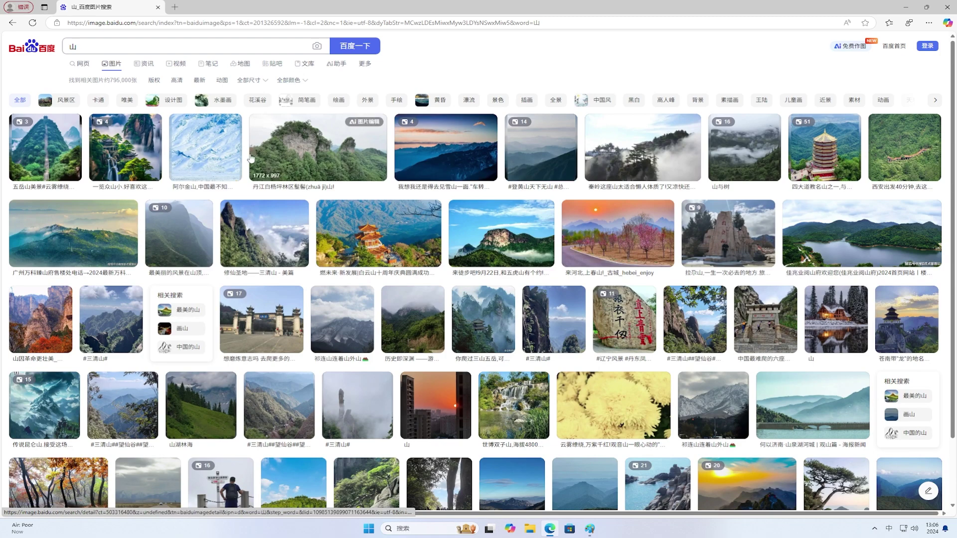
pyautogui.click(182, 405)
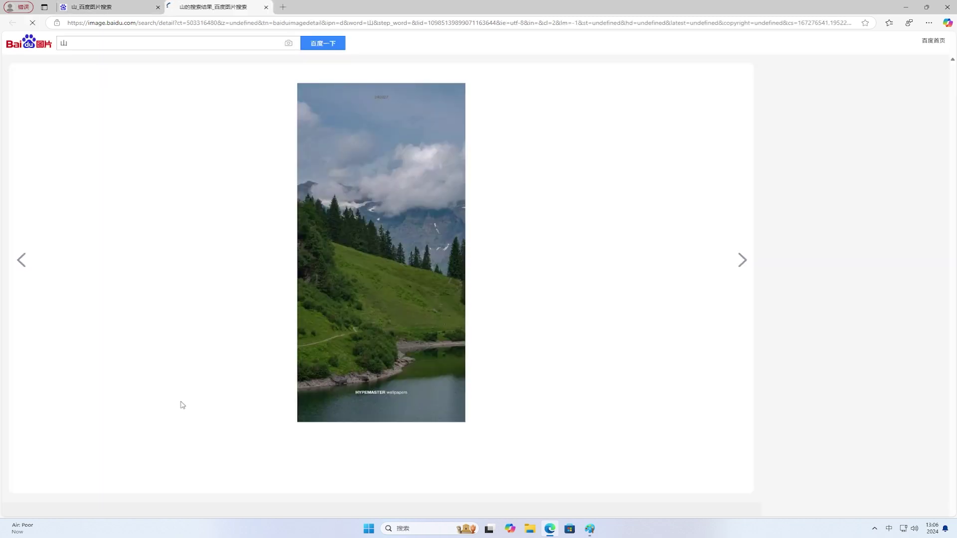
pyautogui.click(116, 8)
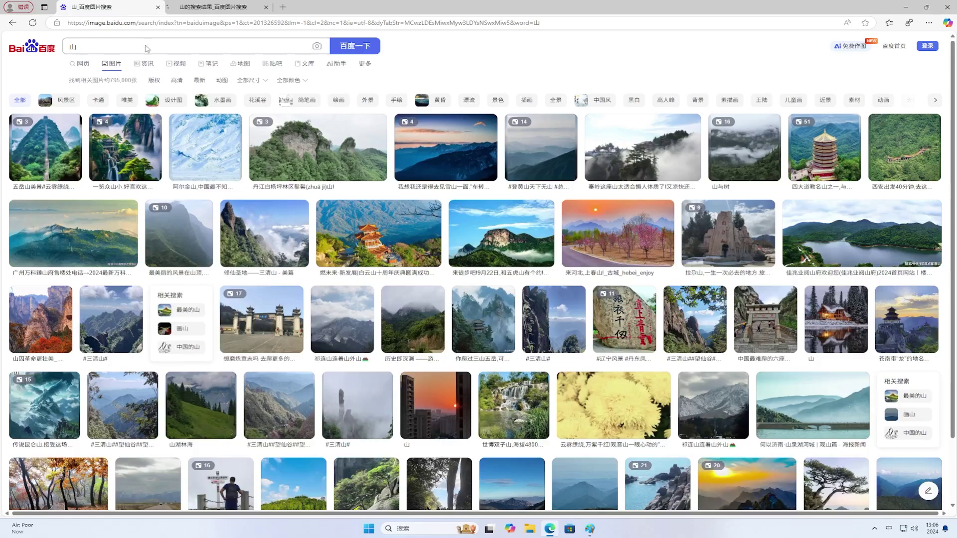
pyautogui.scroll(-2, 830, 399)
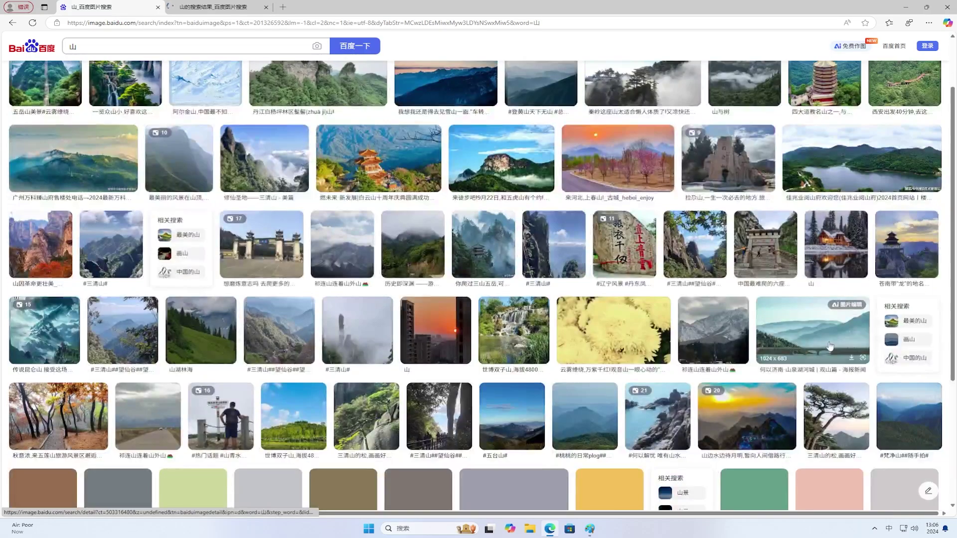
pyautogui.scroll(-3, 830, 346)
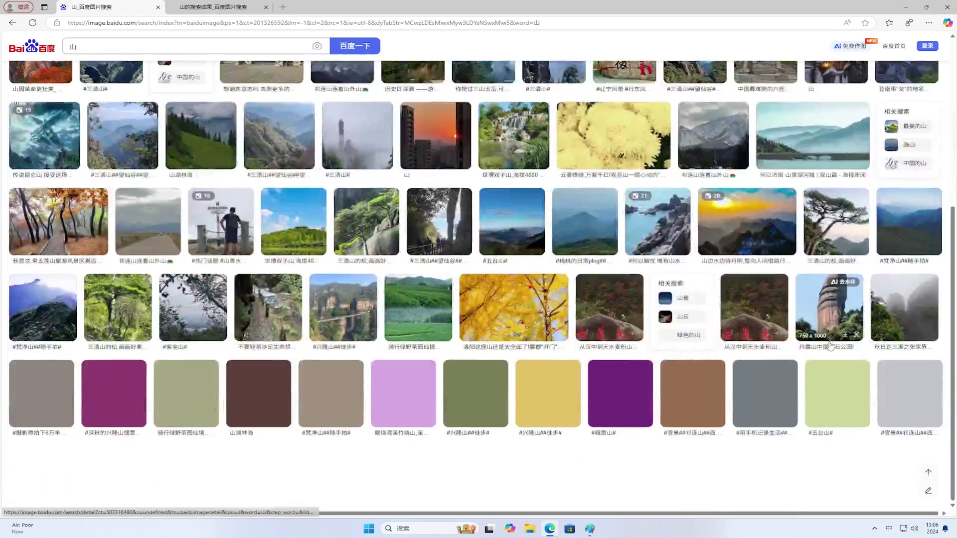
pyautogui.click(698, 398)
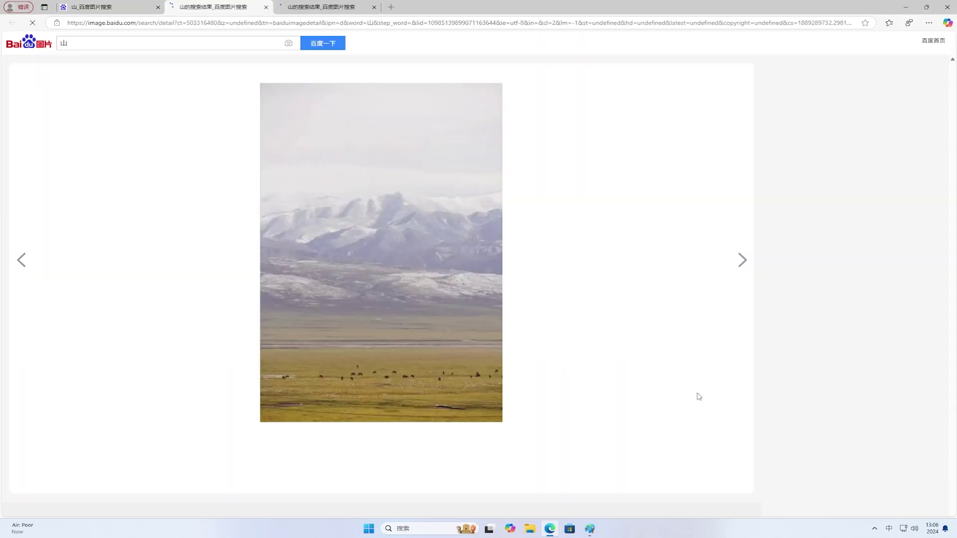
# Save the image to the desktop with 将图像另存为, then minimize Edge.
pyautogui.rightClick(447, 311)
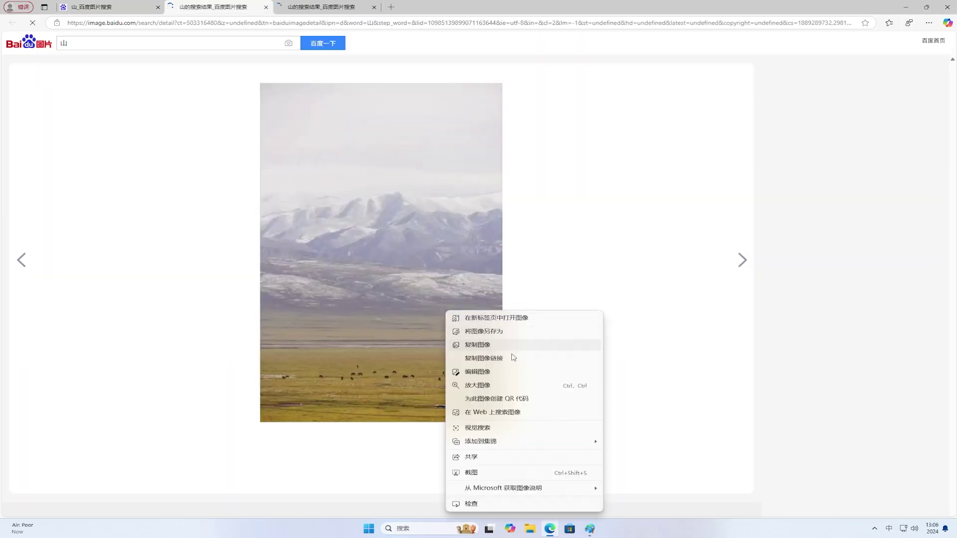
pyautogui.click(517, 332)
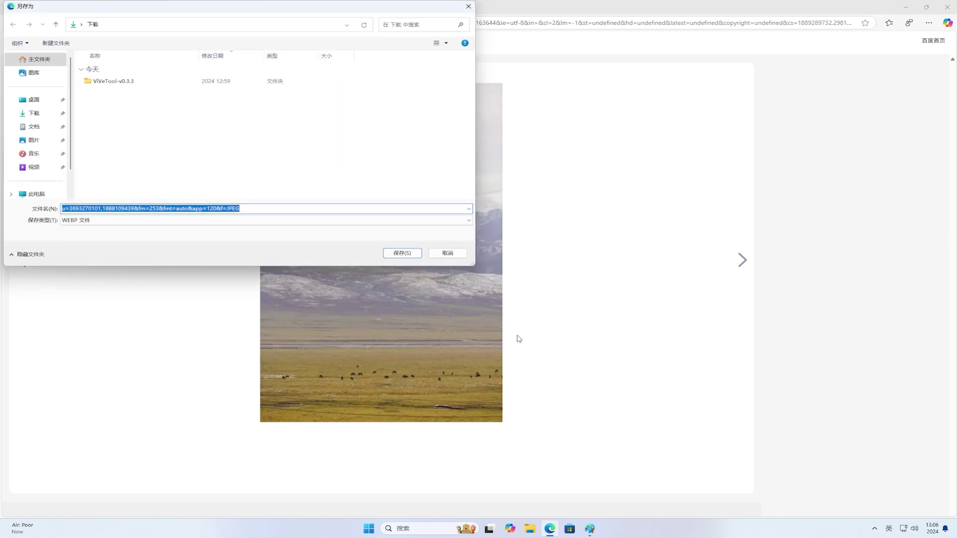
pyautogui.click(35, 102)
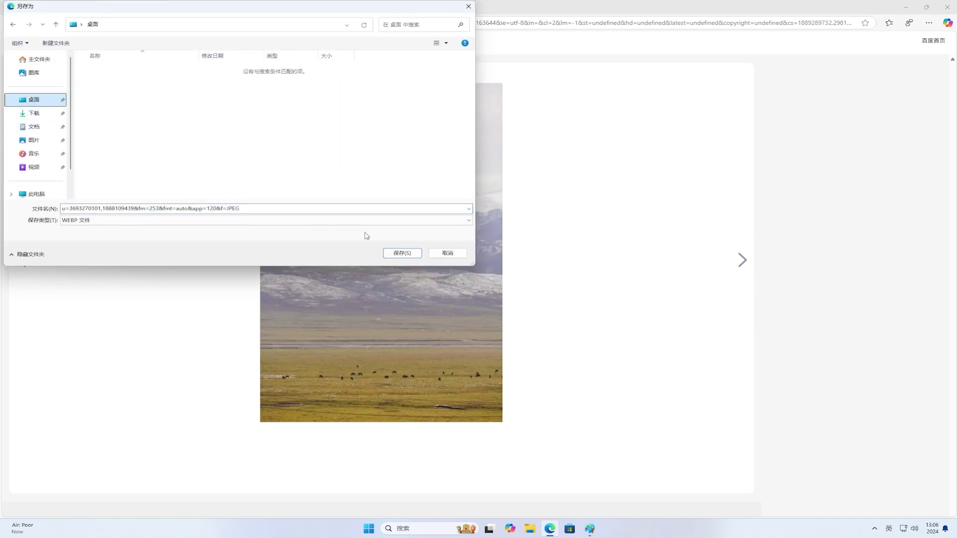
pyautogui.click(399, 253)
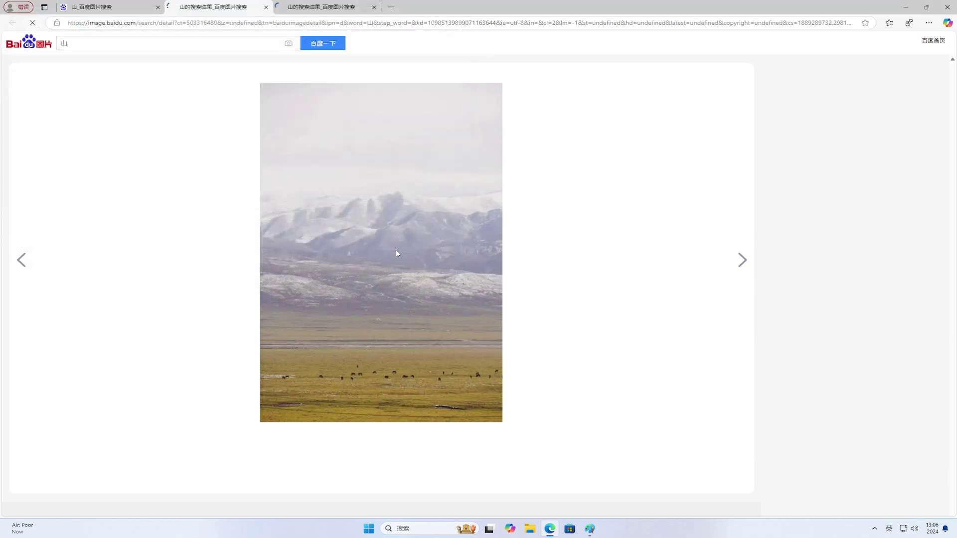
pyautogui.click(908, 8)
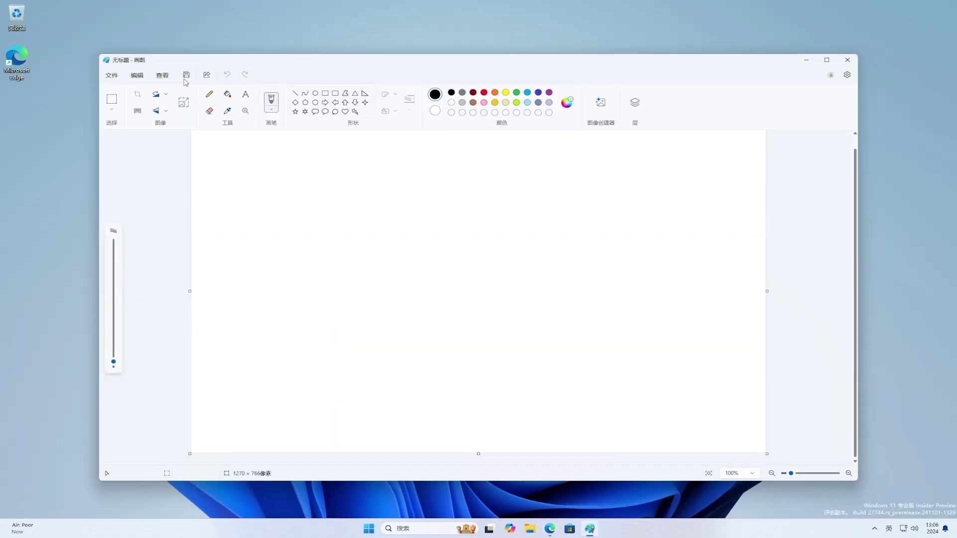
# Refresh the desktop and open the saved mountain photo in Paint (画图).
pyautogui.rightClick(46, 58)
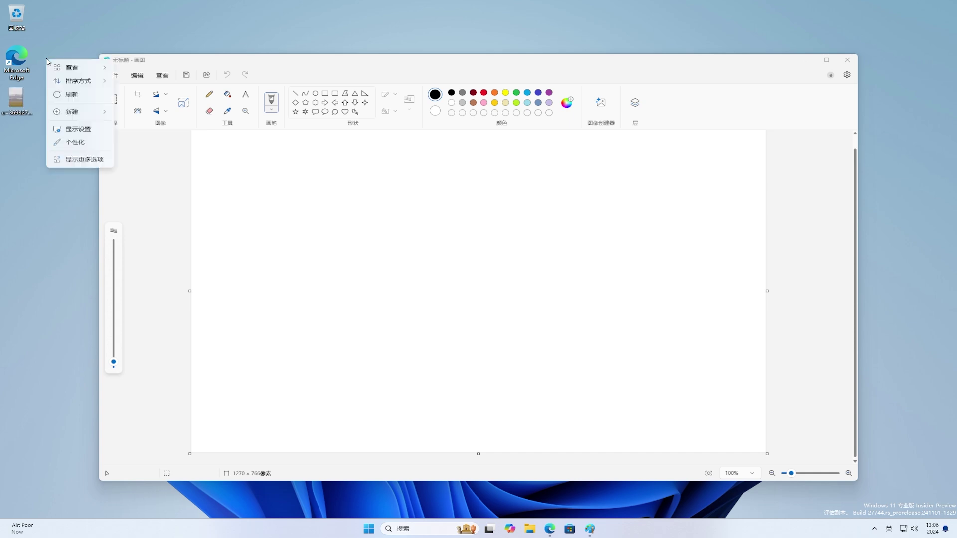
pyautogui.click(74, 96)
pyautogui.click(15, 97)
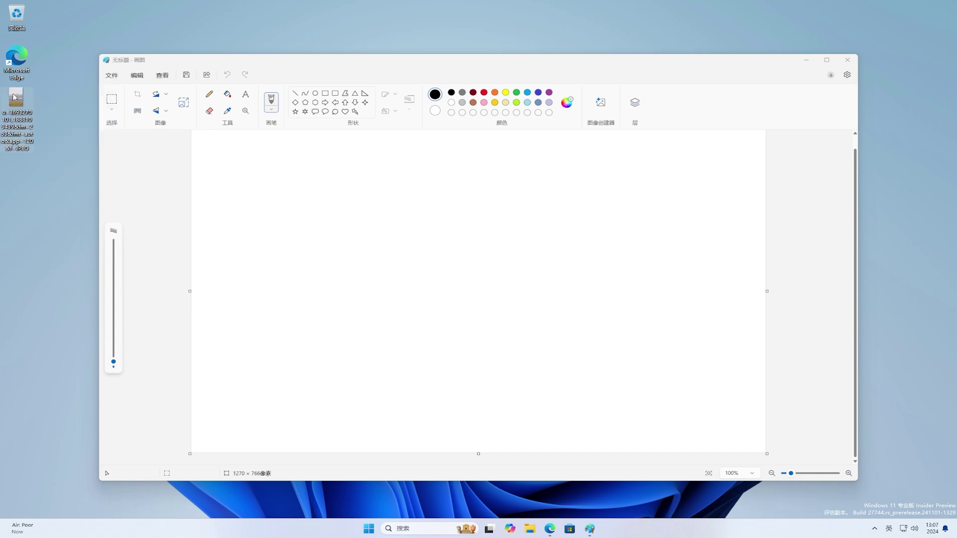
pyautogui.rightClick(14, 98)
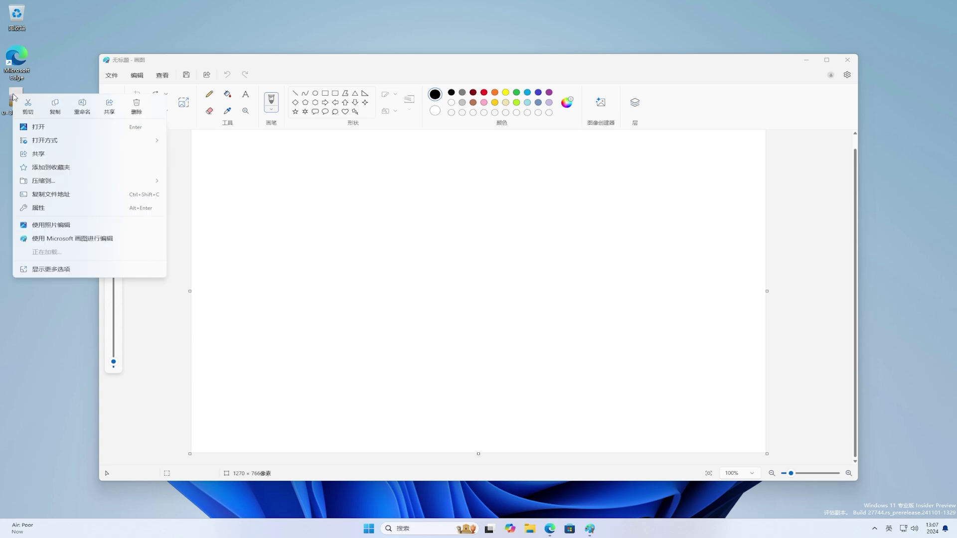
pyautogui.moveTo(85, 140)
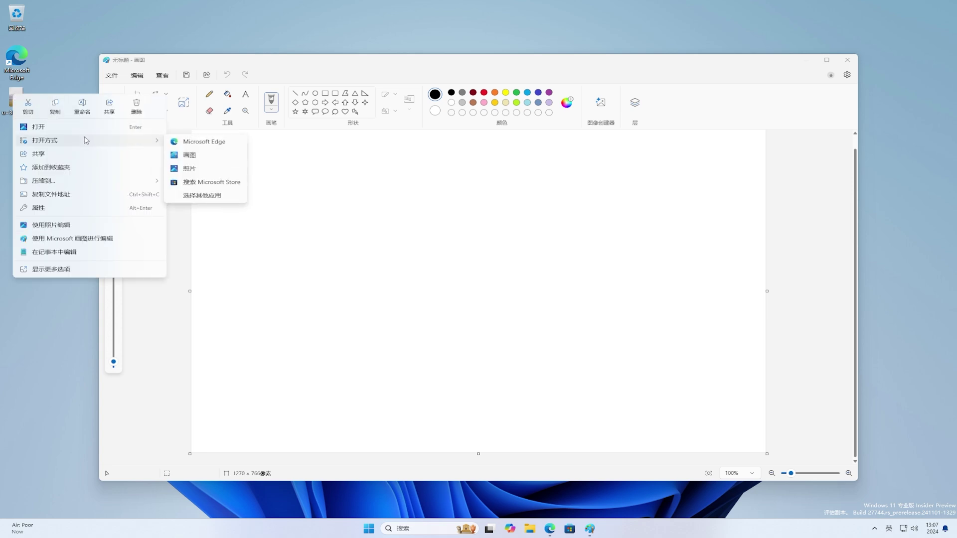
pyautogui.click(212, 158)
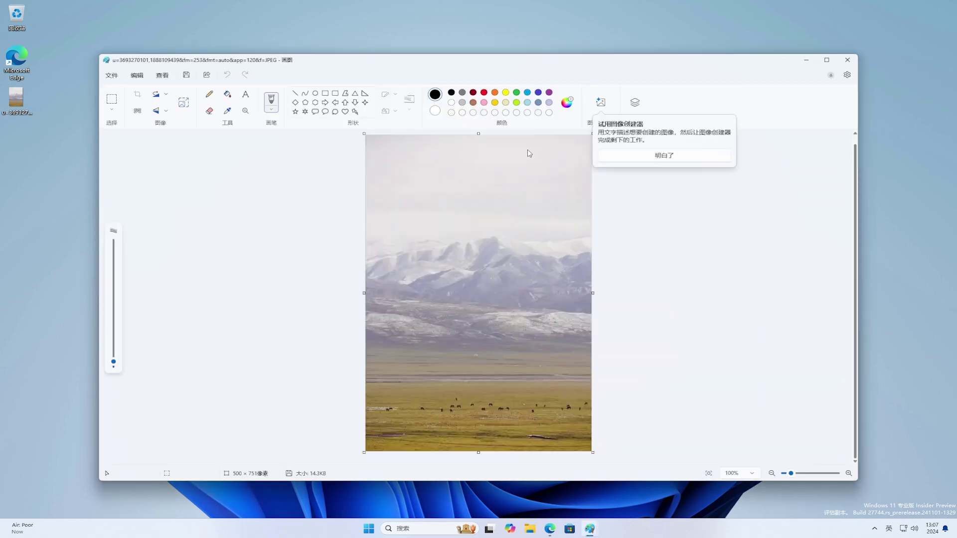
pyautogui.click(668, 158)
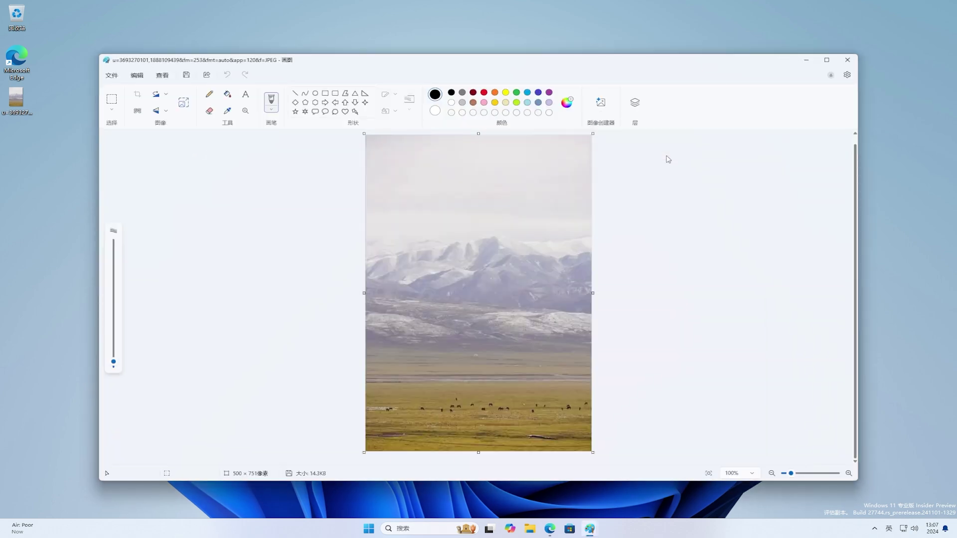
# Rectangle-select the strip of grazing animals and apply 生成式清除 generative erase.
pyautogui.click(113, 101)
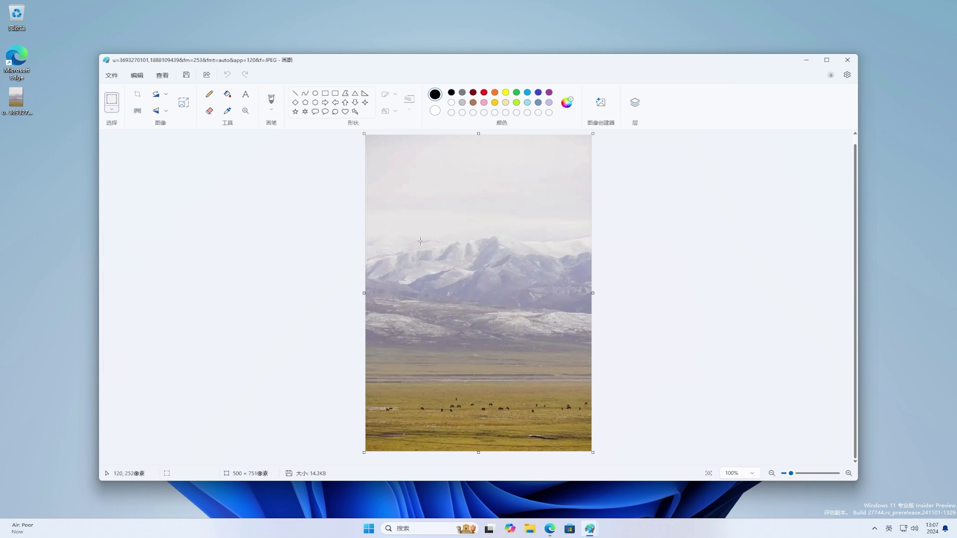
pyautogui.moveTo(420, 241); pyautogui.dragTo(536, 293)
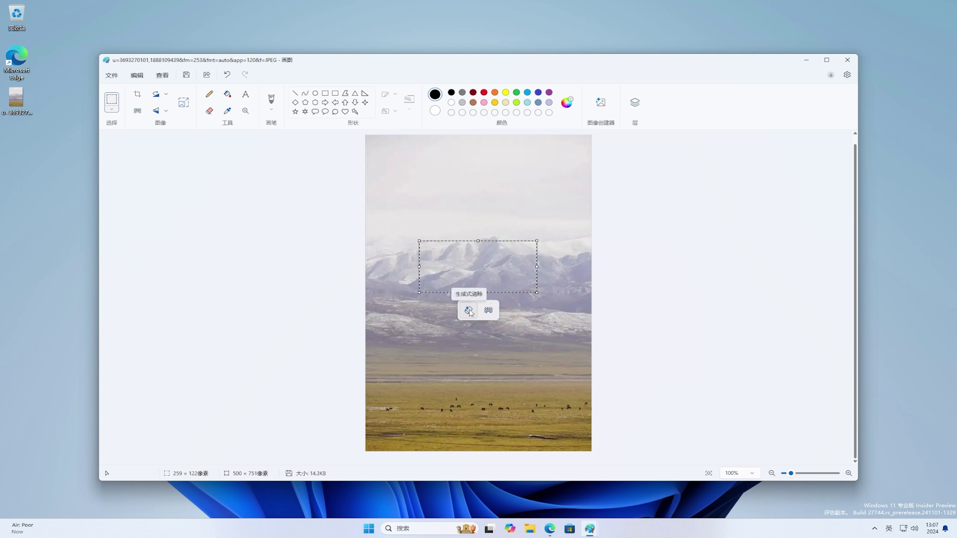
pyautogui.moveTo(374, 390); pyautogui.dragTo(590, 420)
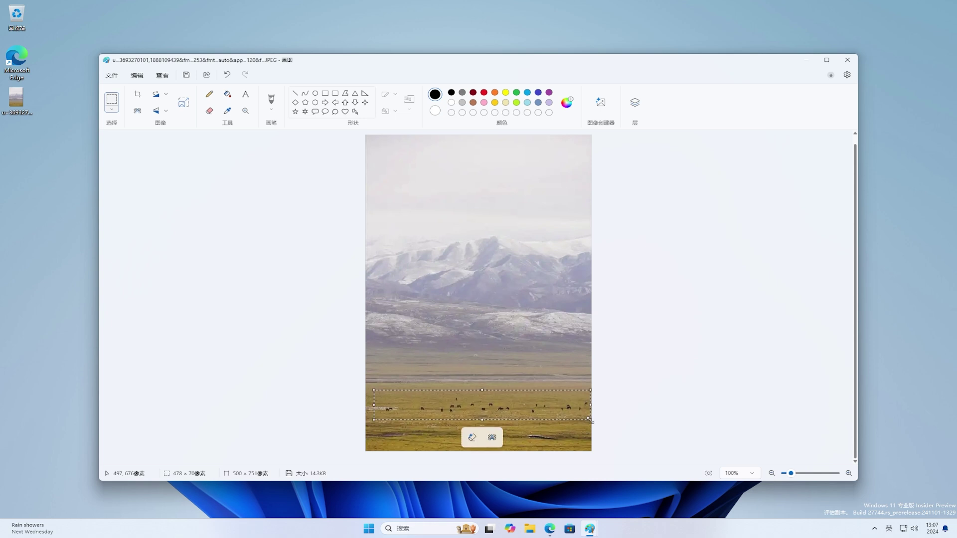
pyautogui.click(474, 439)
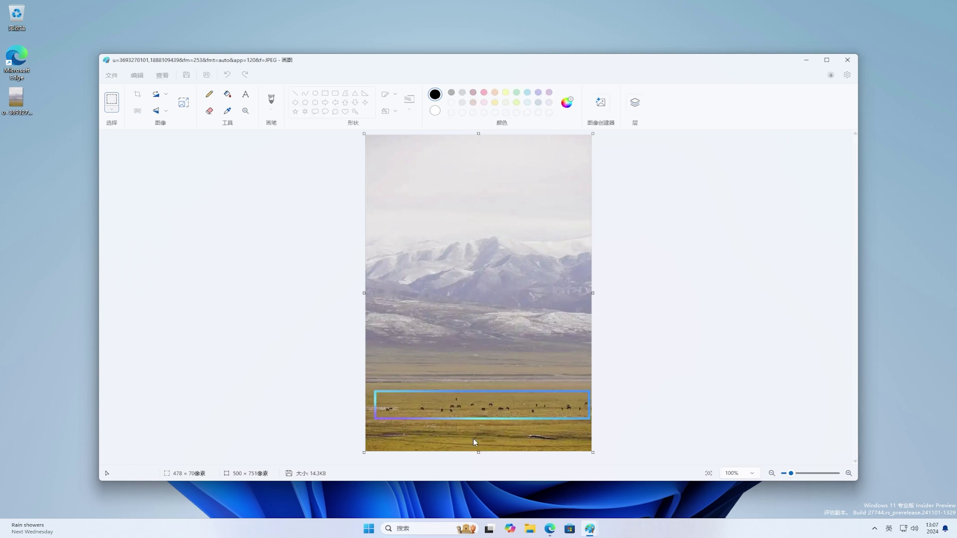